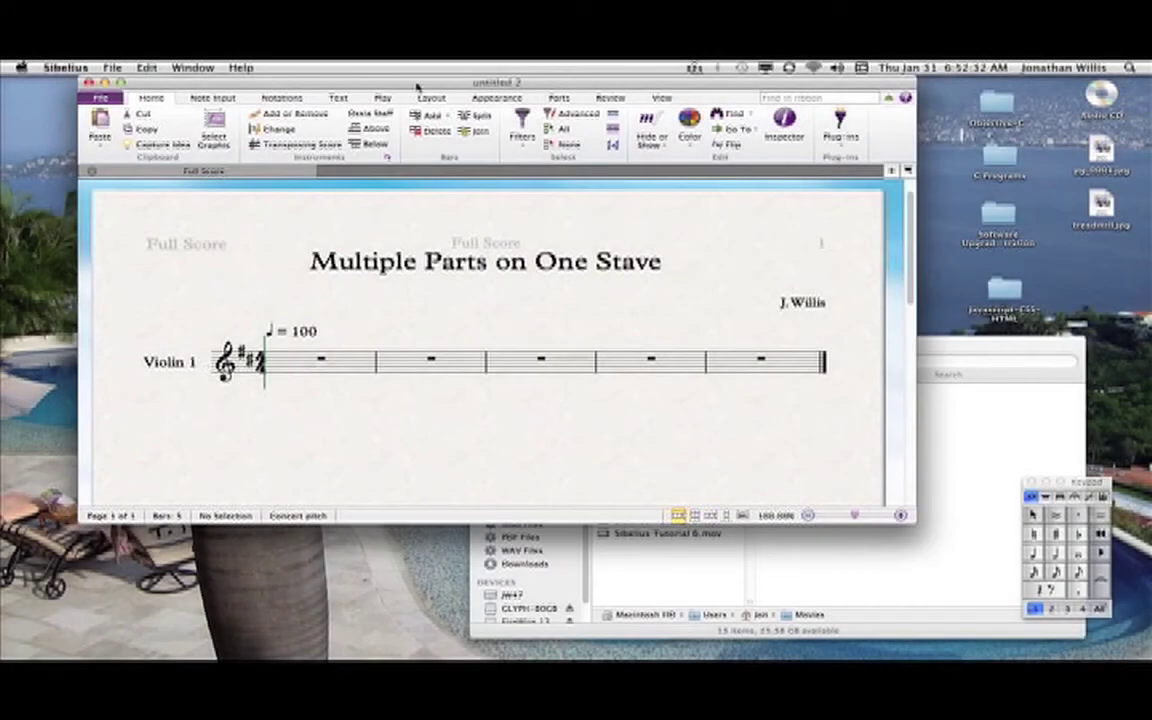
# - Enter the opening melody notes across bars 1–2 of the Violin 1 stave
pyautogui.moveTo(418, 88); pyautogui.dragTo(445, 95)
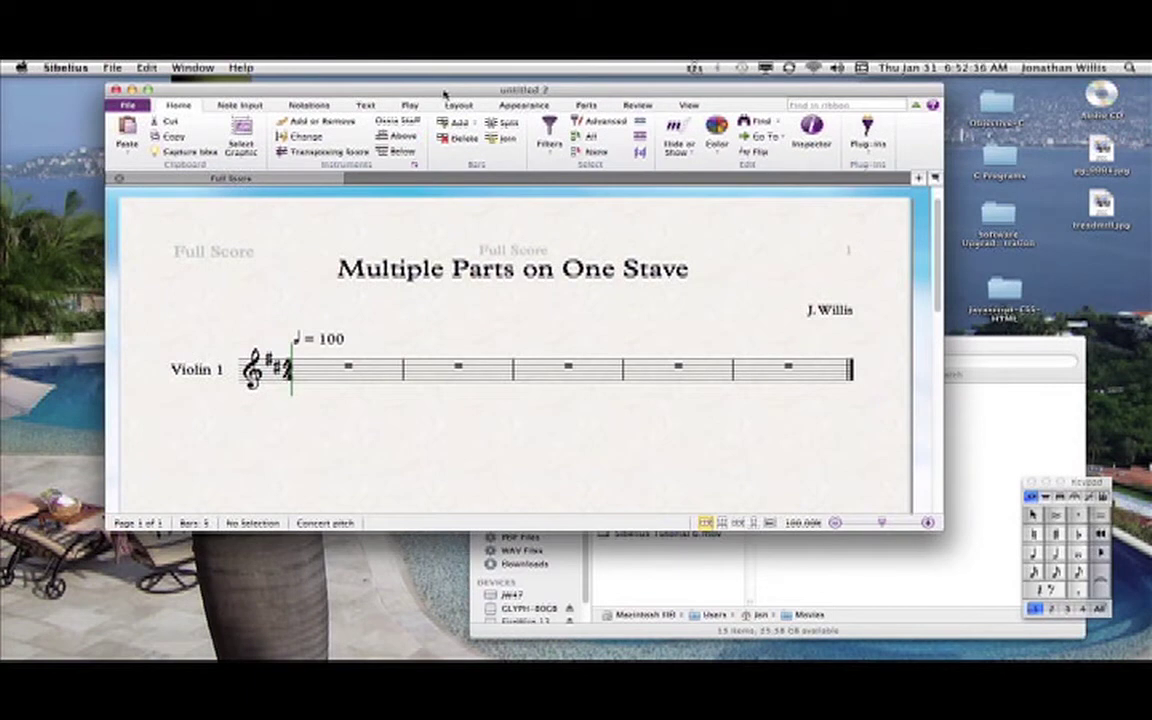
pyautogui.moveTo(445, 95); pyautogui.dragTo(450, 92)
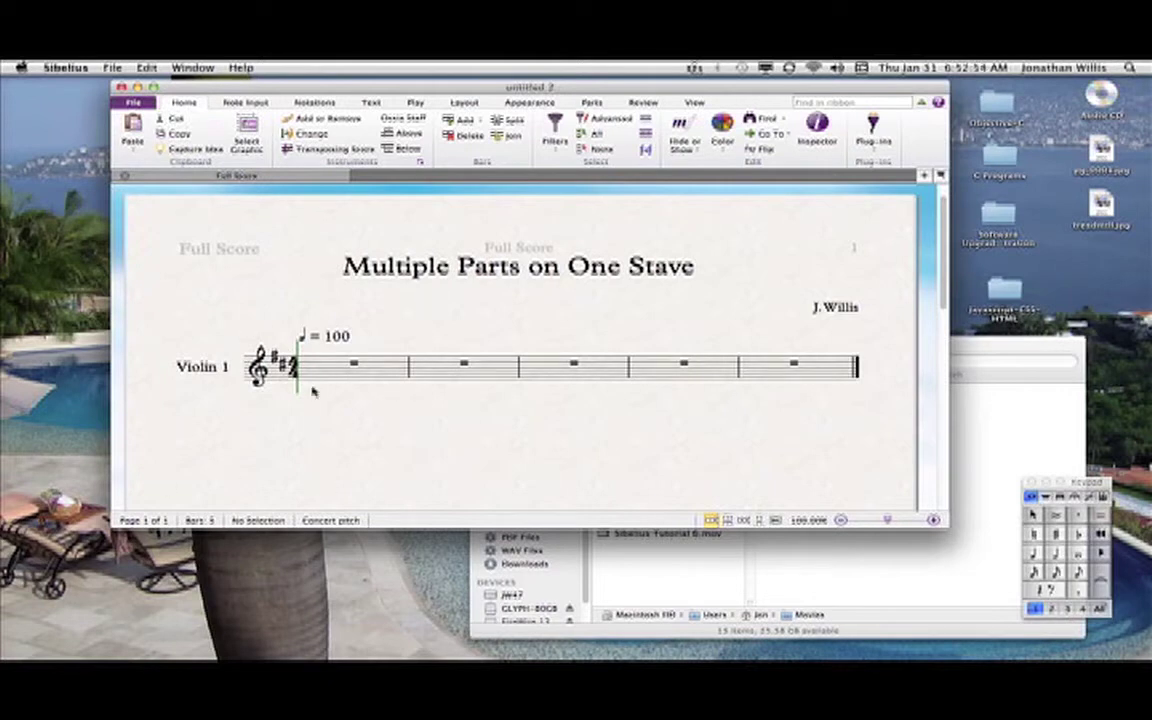
pyautogui.click(340, 370)
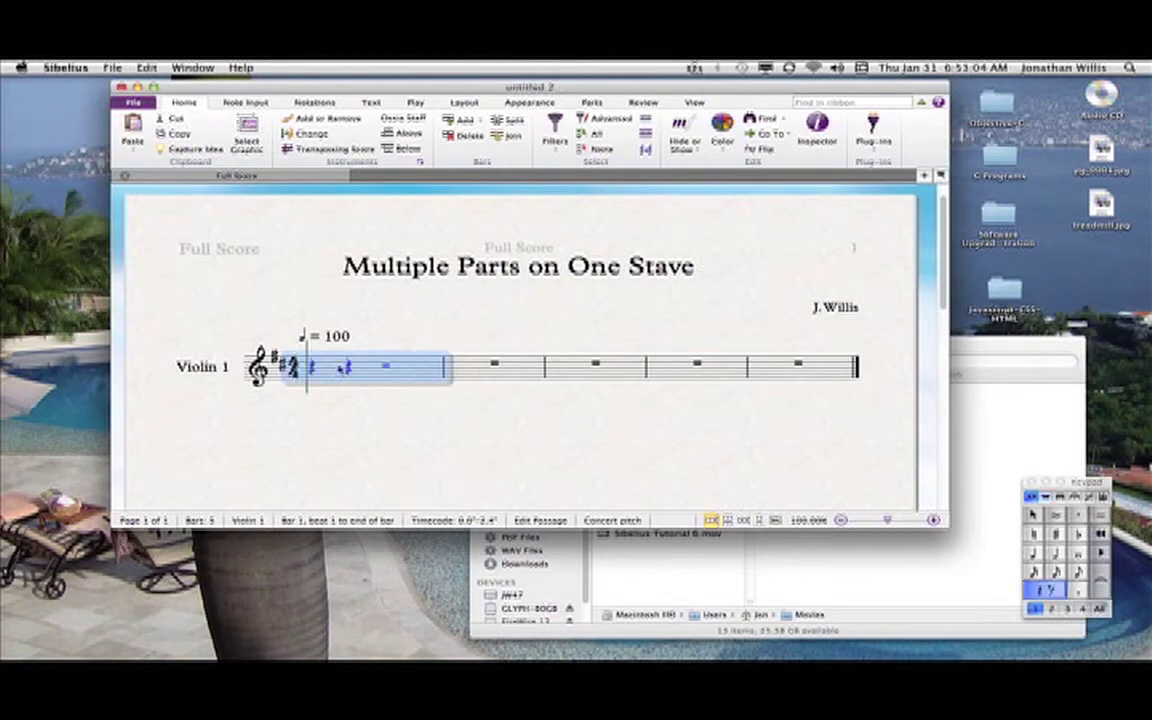
pyautogui.press('n')
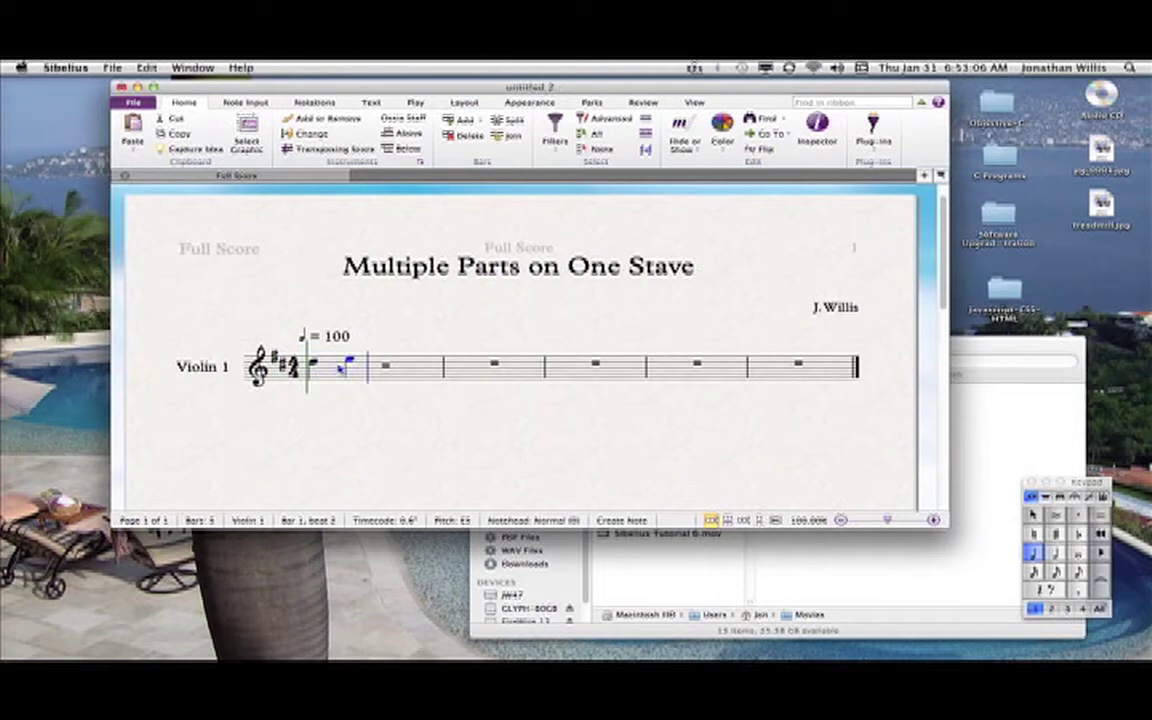
pyautogui.click(345, 368)
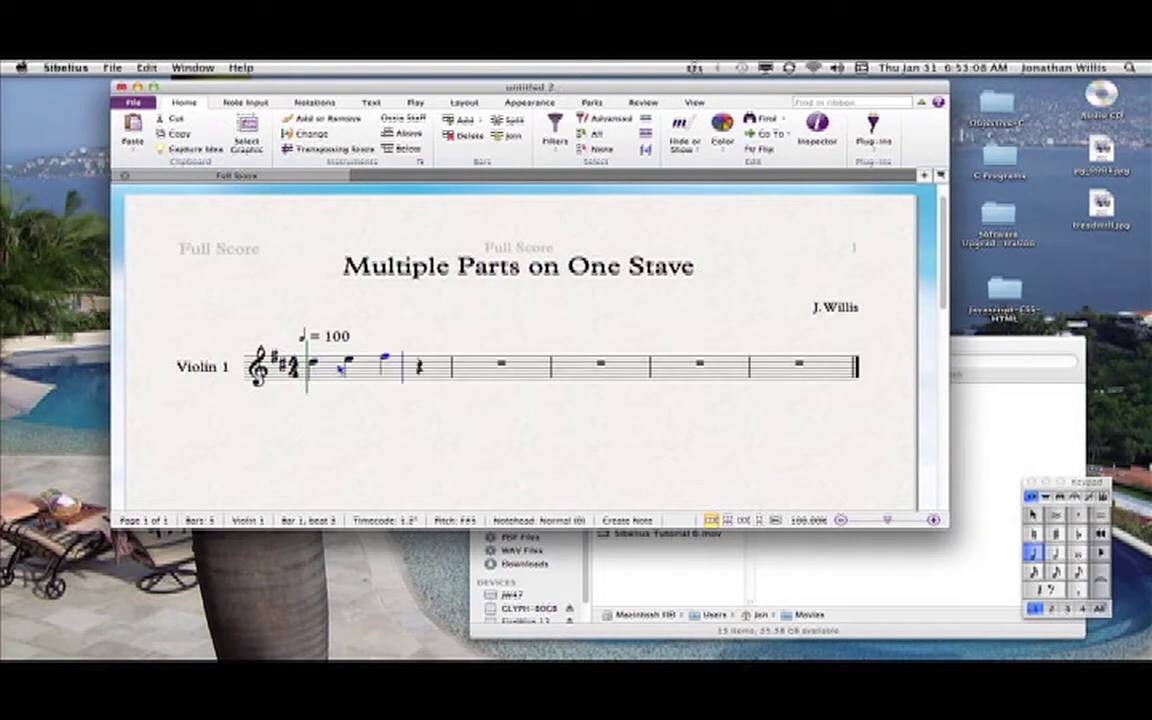
pyautogui.click(380, 357)
pyautogui.click(412, 352)
pyautogui.click(452, 355)
pyautogui.click(488, 357)
# - Add quarter notes C, B, A, B, then an eighth-note run G, A, B, C#5
pyautogui.press('c')
pyautogui.press('b')
pyautogui.press('a')
pyautogui.press('b')
pyautogui.press('3')
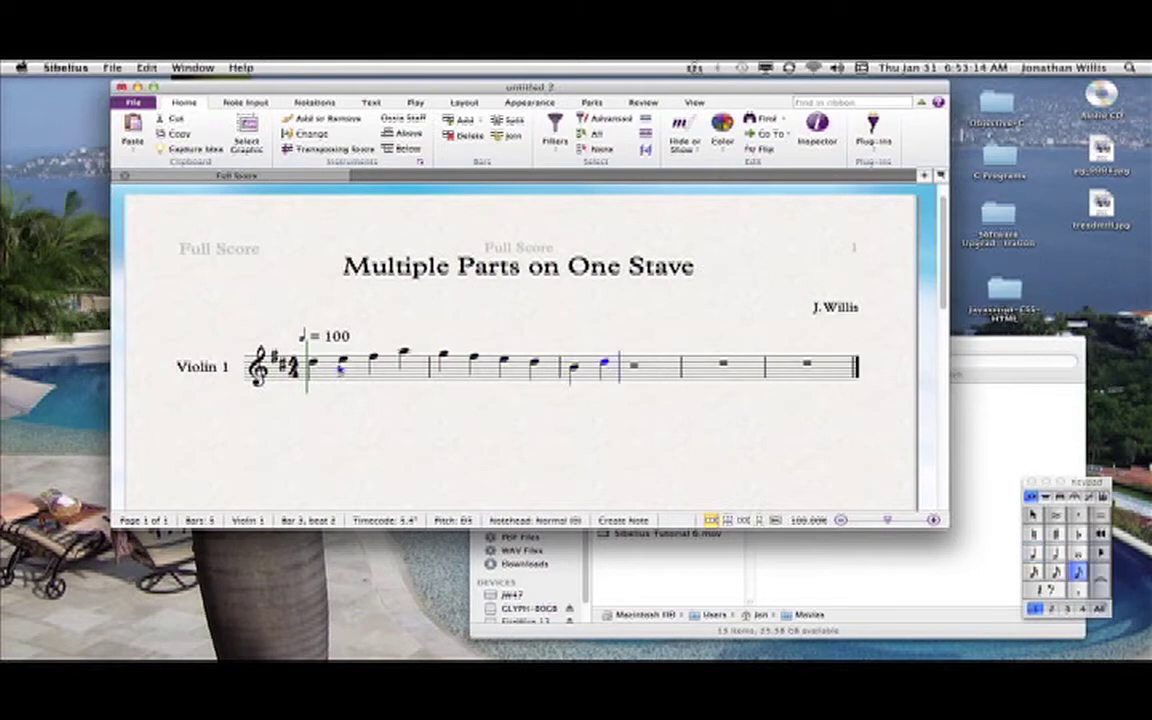
pyautogui.press('g')
pyautogui.press('a')
pyautogui.press('b')
pyautogui.press('c')
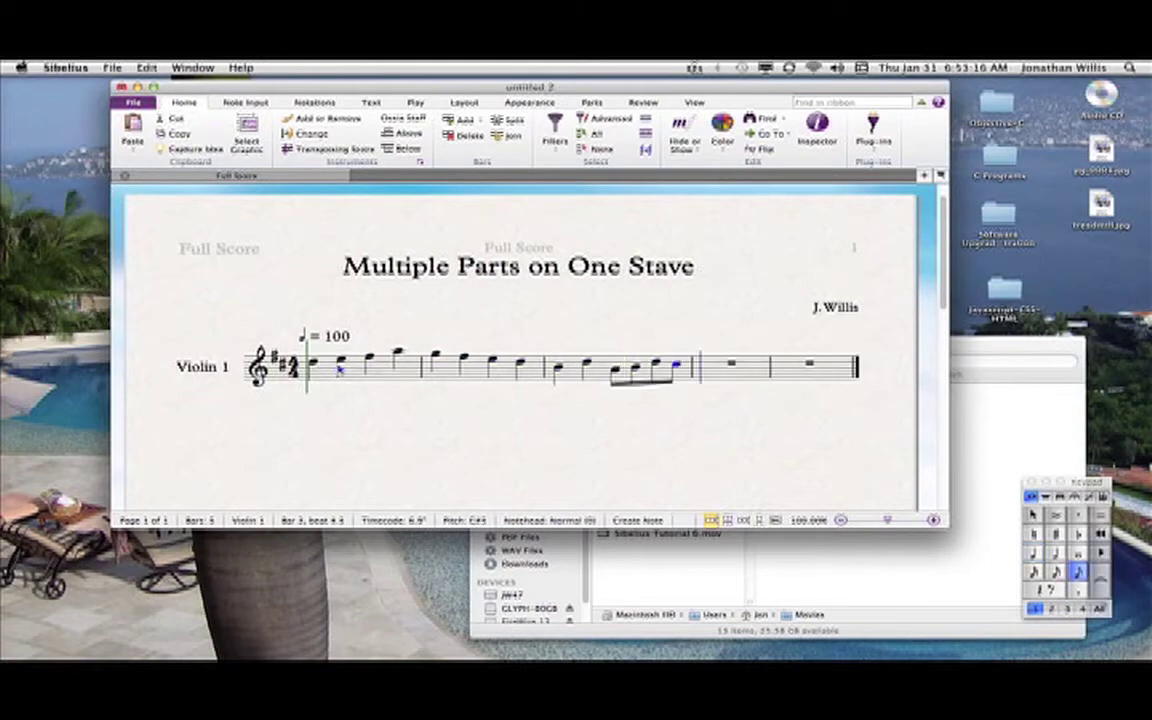
# - End bar 4 on a half-note D5, exit note entry and play the melody
pyautogui.press('5')
pyautogui.press('d')
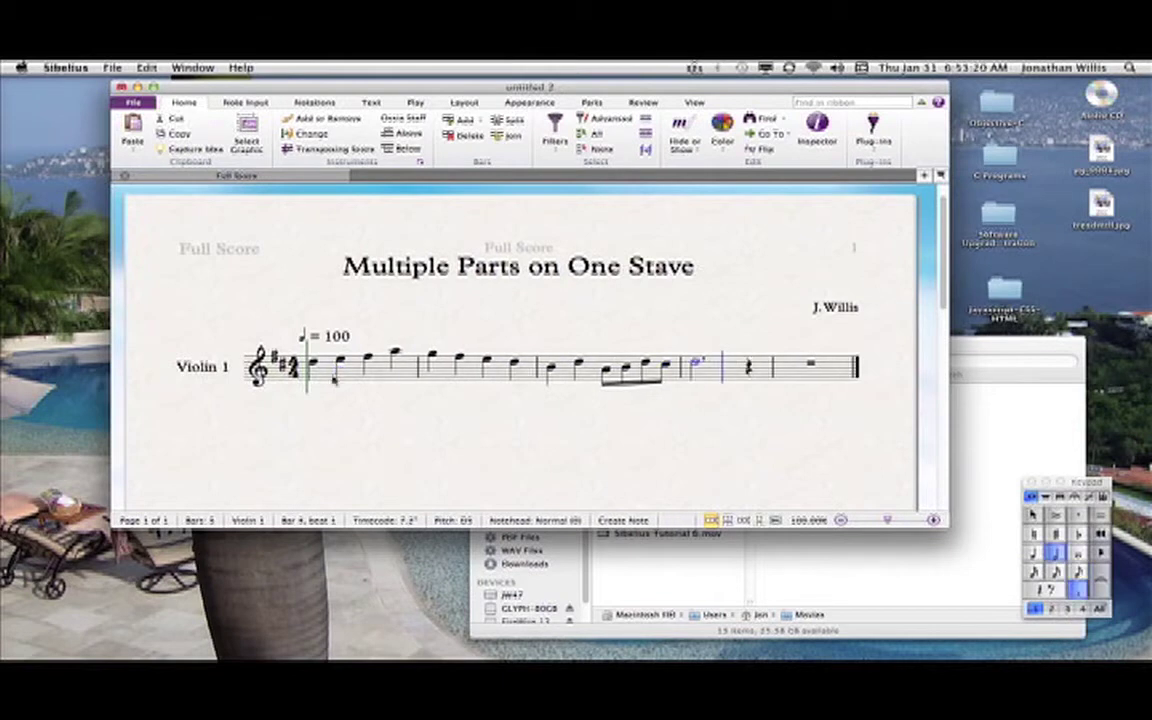
pyautogui.press('Escape')
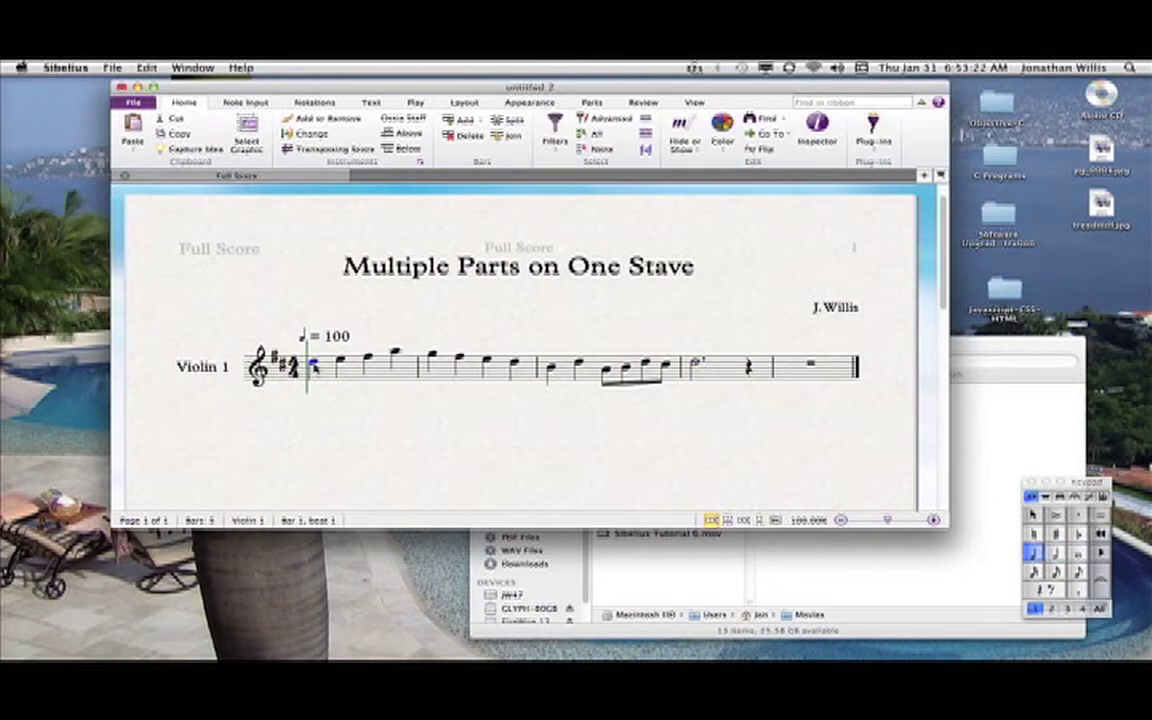
pyautogui.press('p')
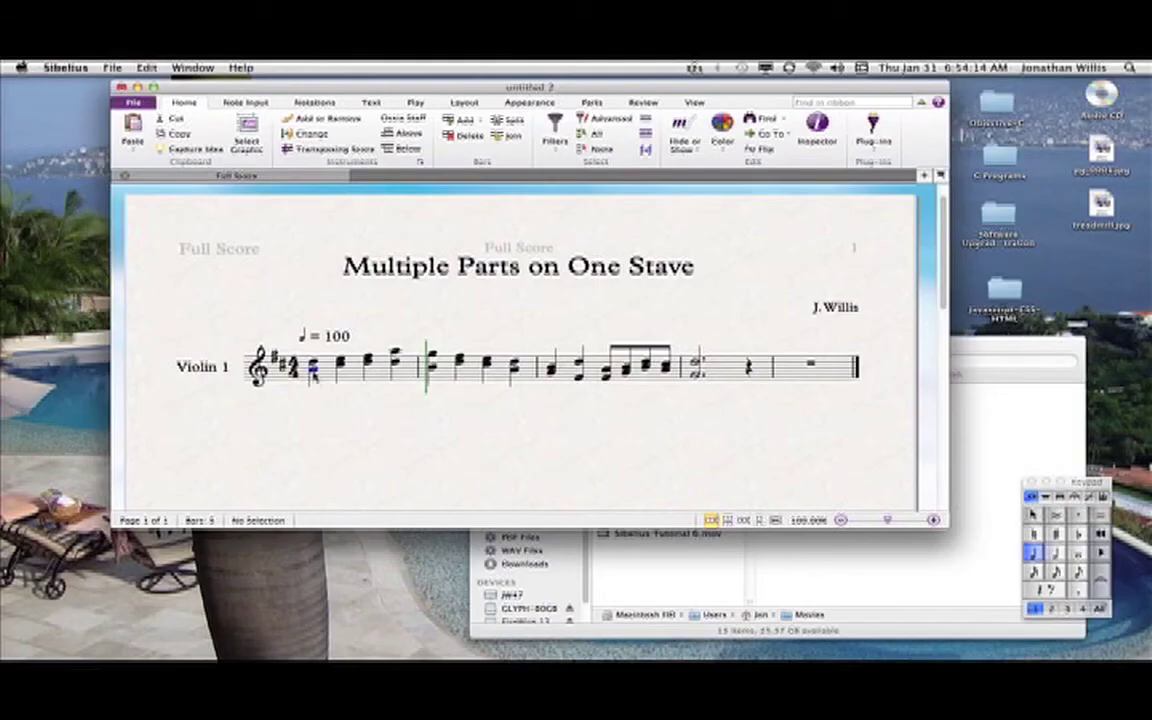
pyautogui.click(312, 369)
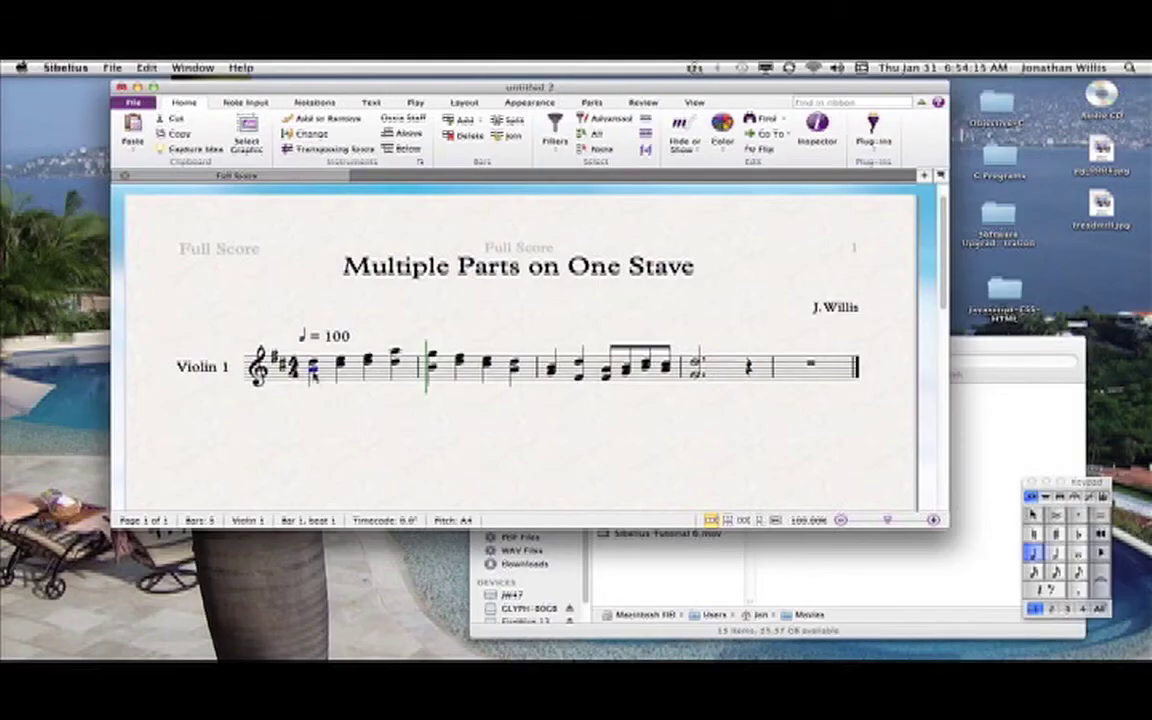
pyautogui.press('p')
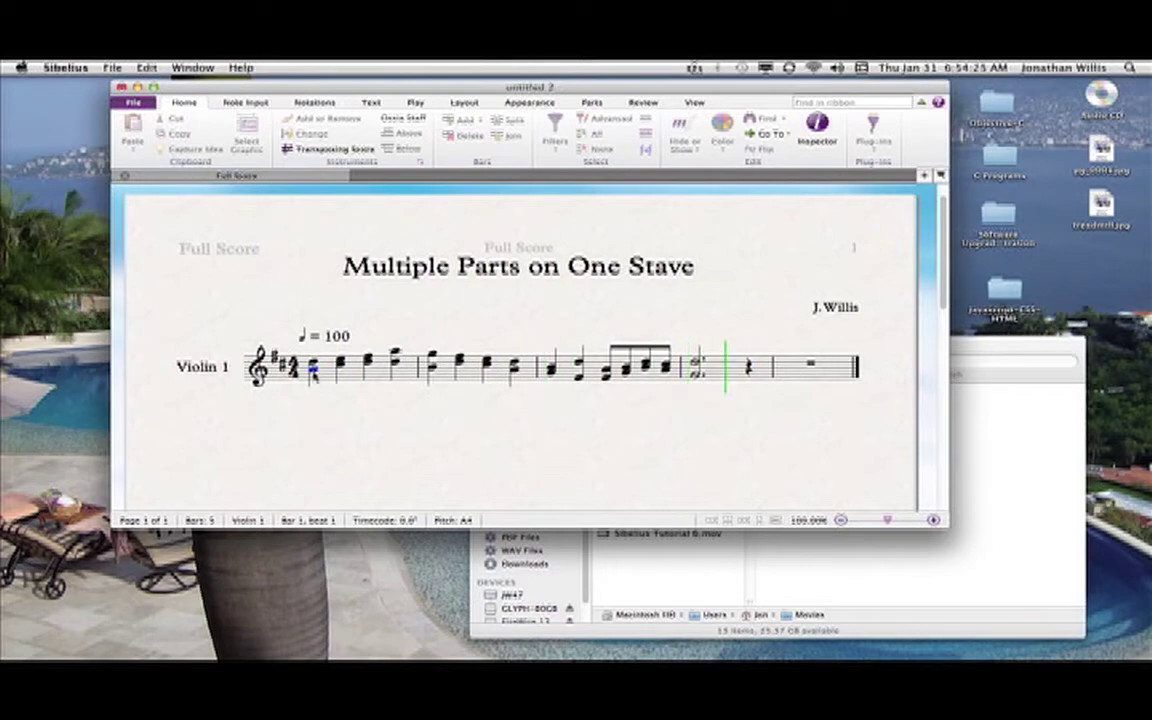
pyautogui.press('Escape')
pyautogui.press('Escape')
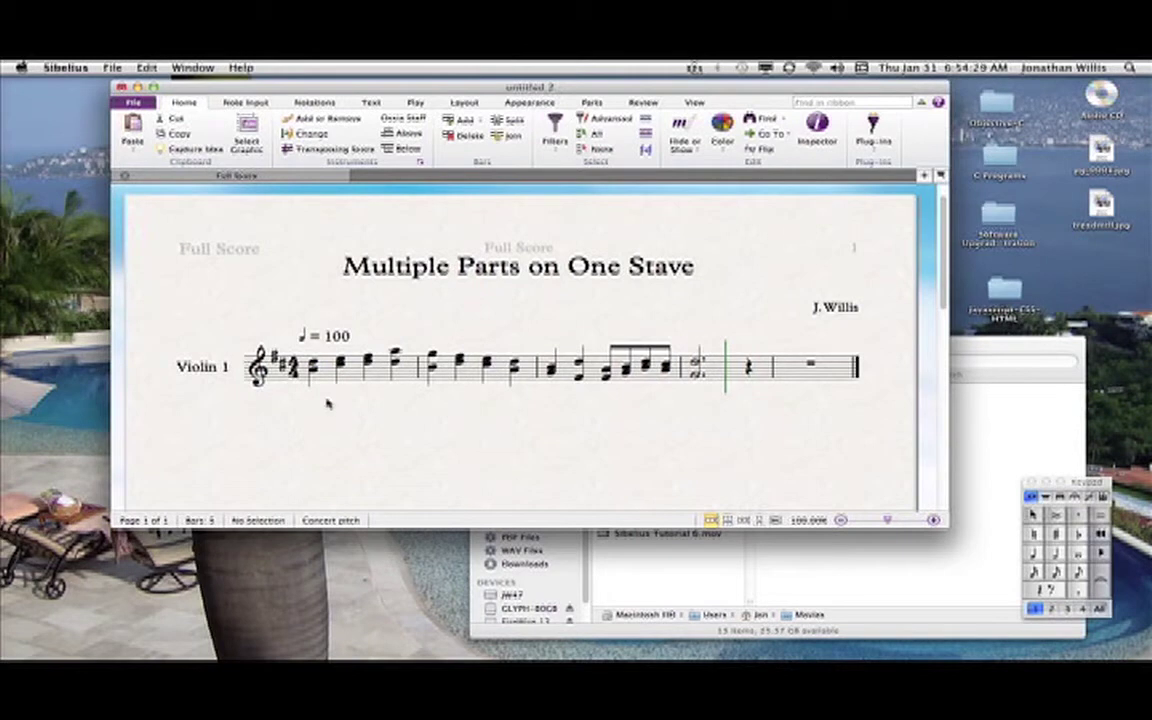
pyautogui.click(313, 369)
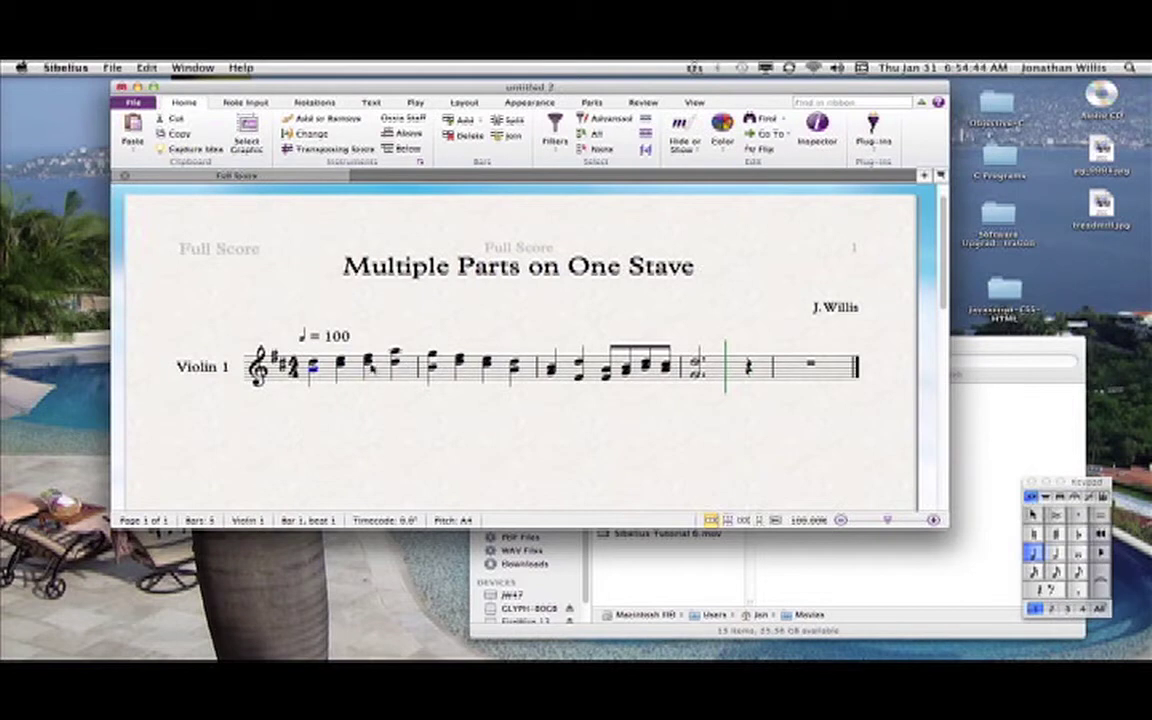
pyautogui.click(370, 363)
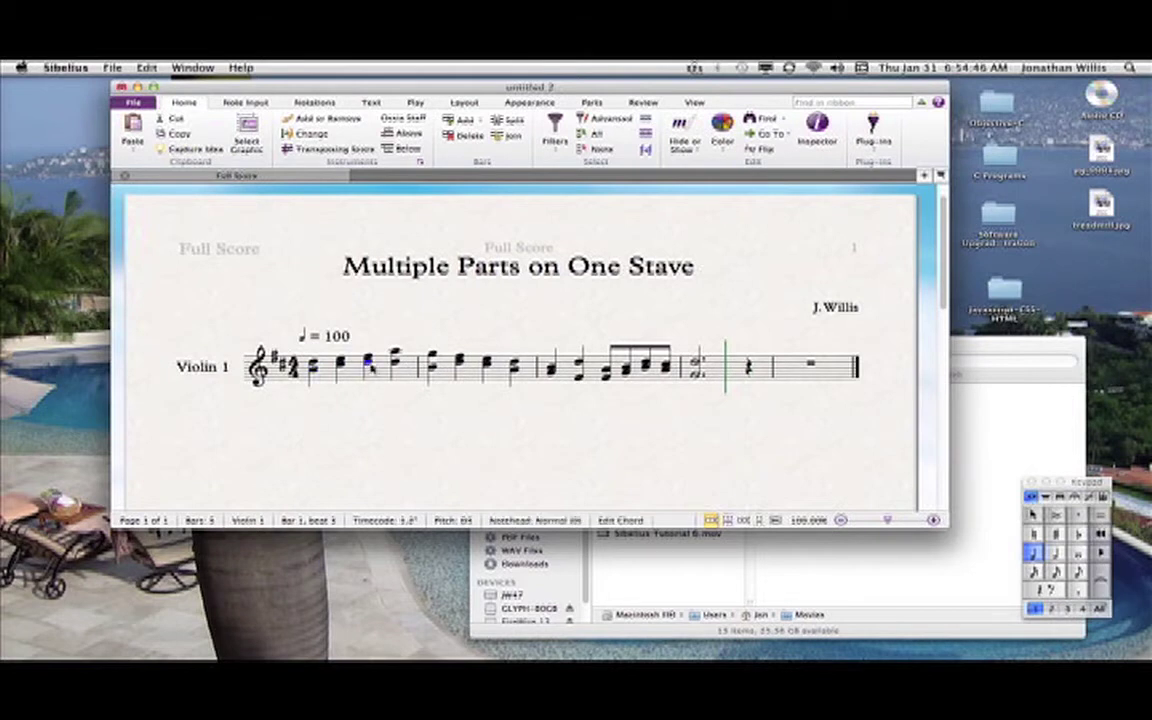
# - Tie the upper beat-3 note in bar 1 to the next note and replay from bar 1
pyautogui.press('KP_Enter')
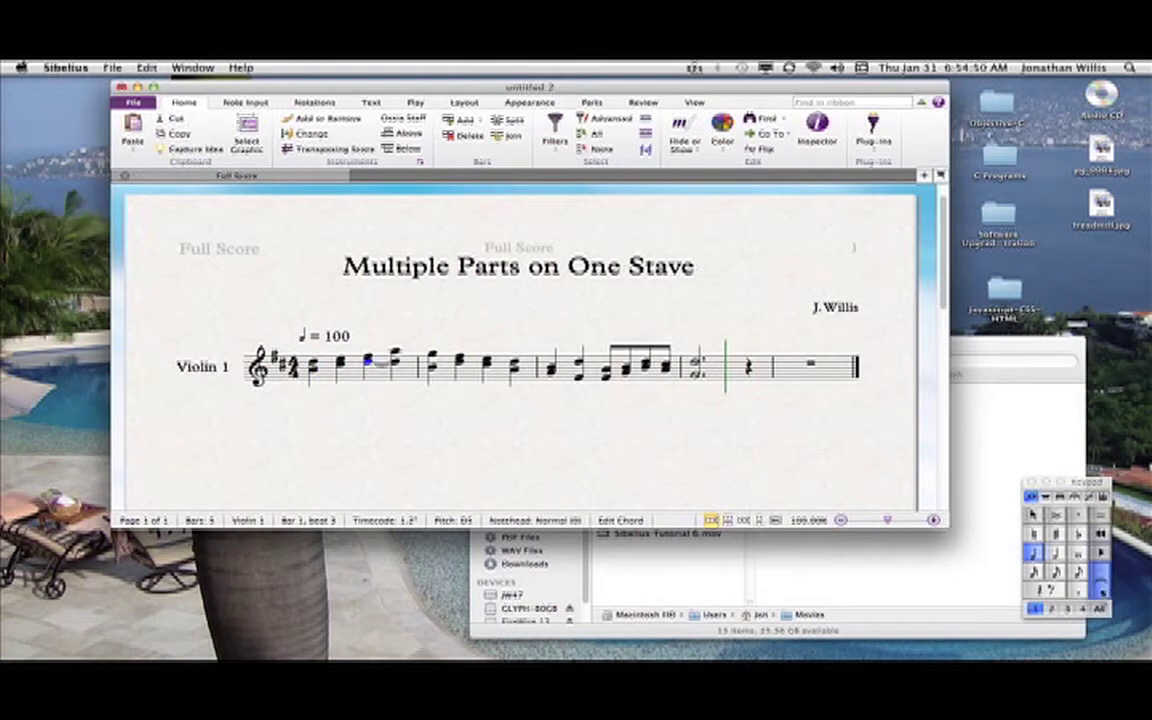
pyautogui.click(313, 370)
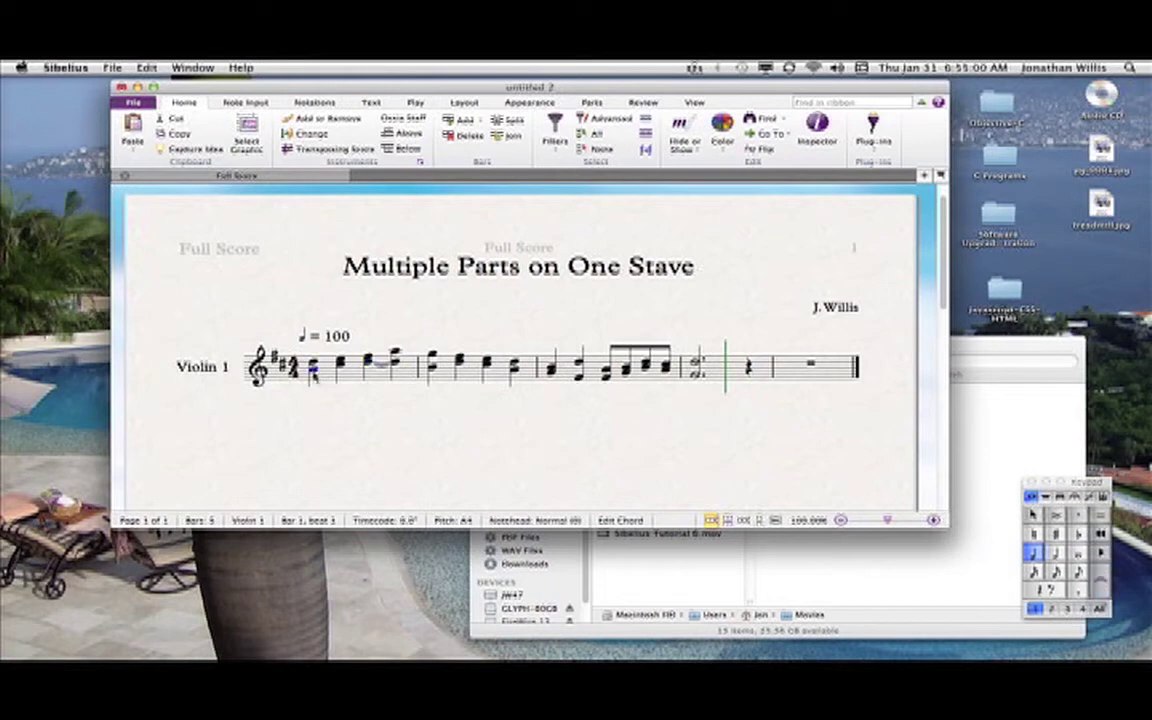
pyautogui.press('space')
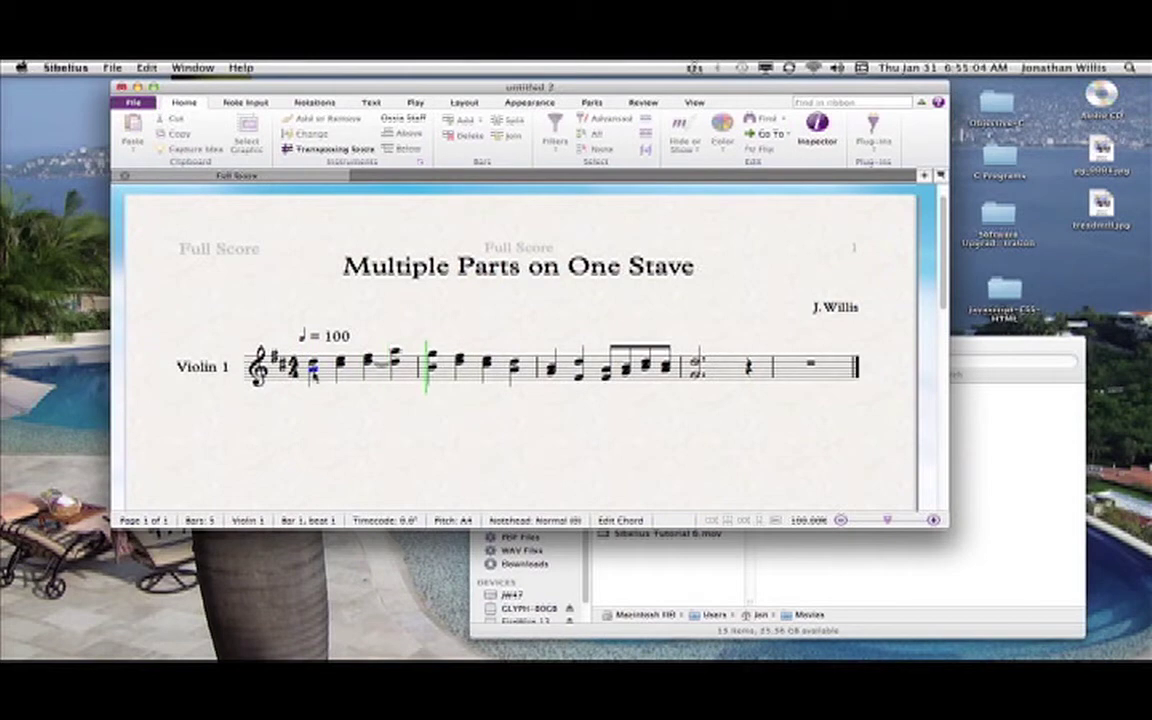
pyautogui.press('space')
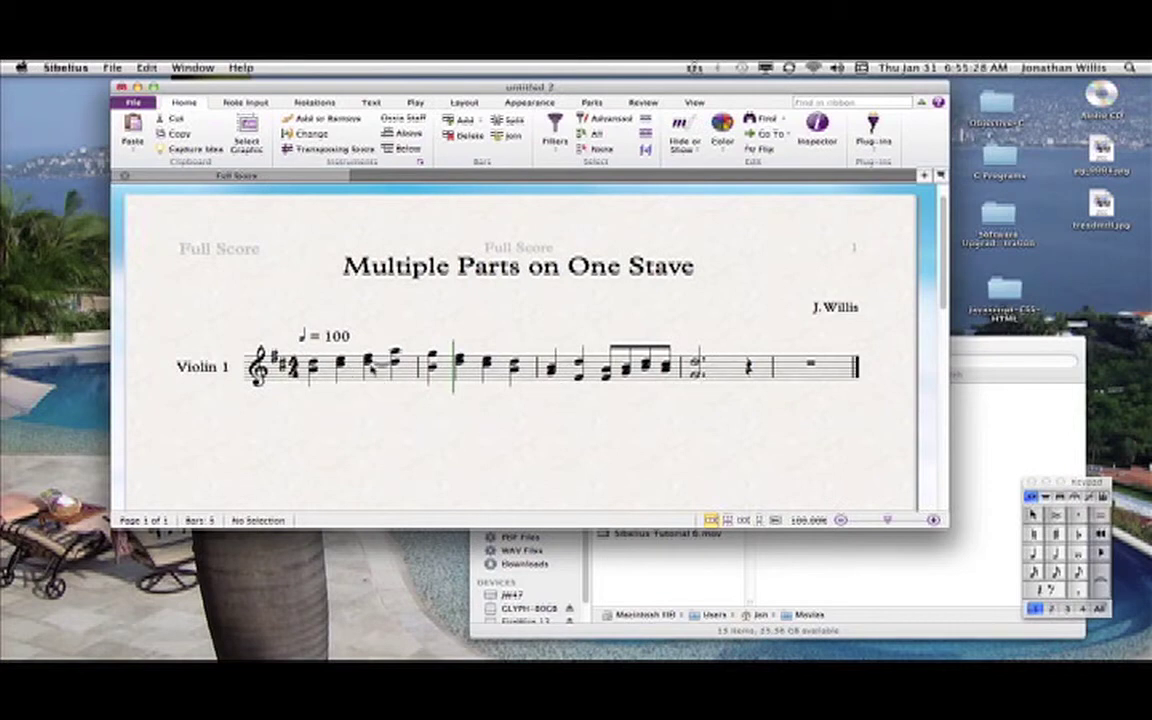
pyautogui.click(379, 377)
pyautogui.click(555, 130)
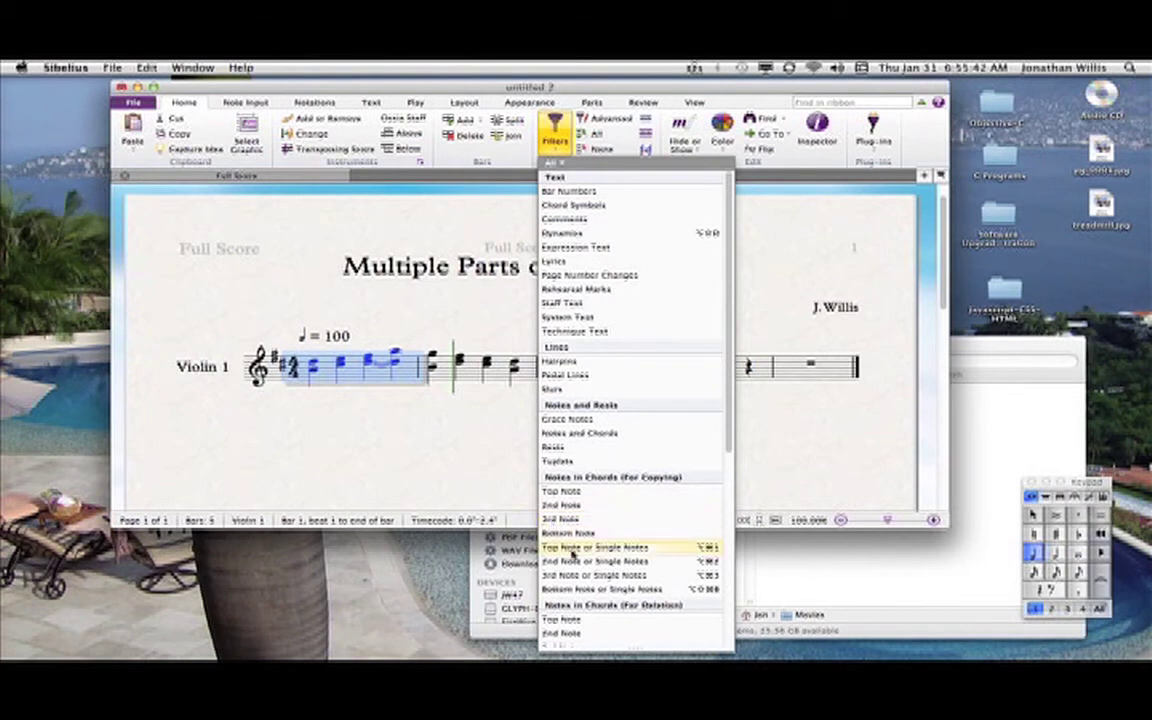
pyautogui.scroll(-8, 574, 550)
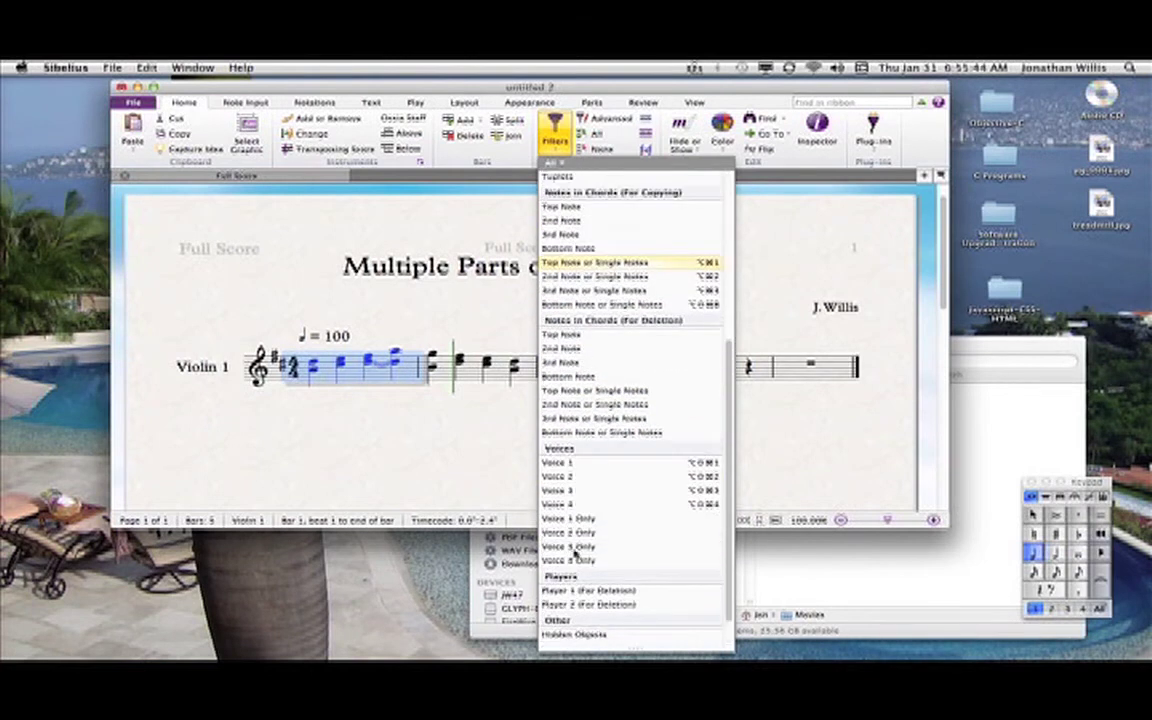
pyautogui.click(437, 483)
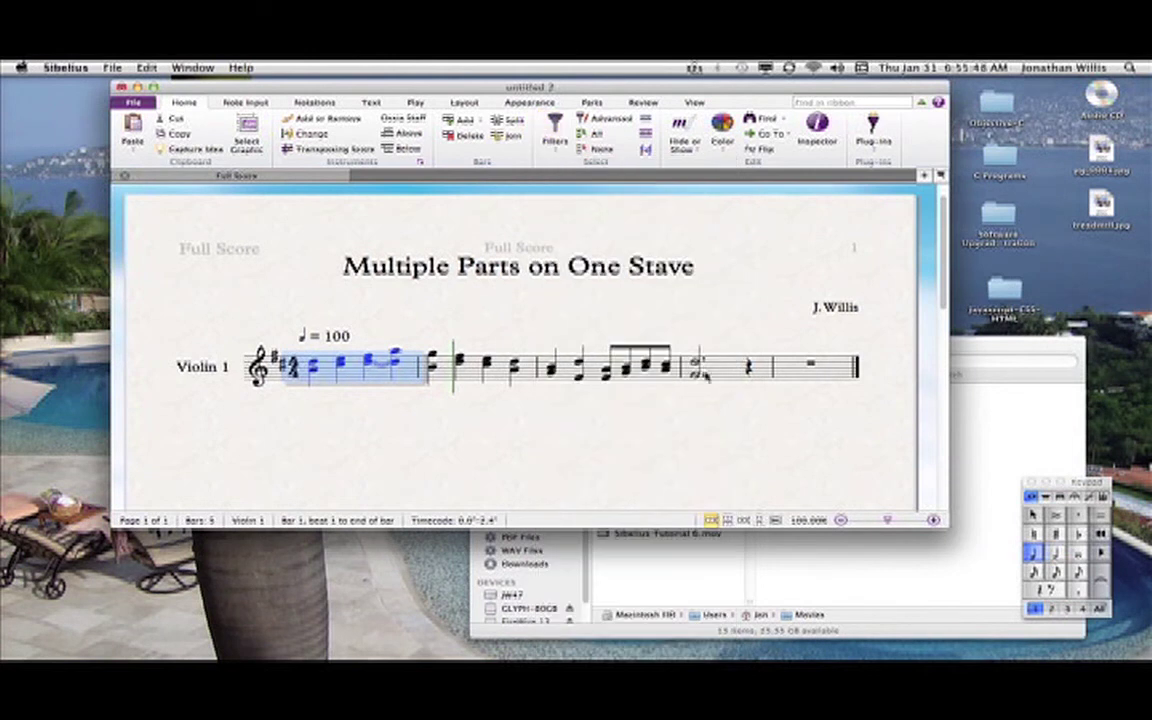
pyautogui.click(540, 442)
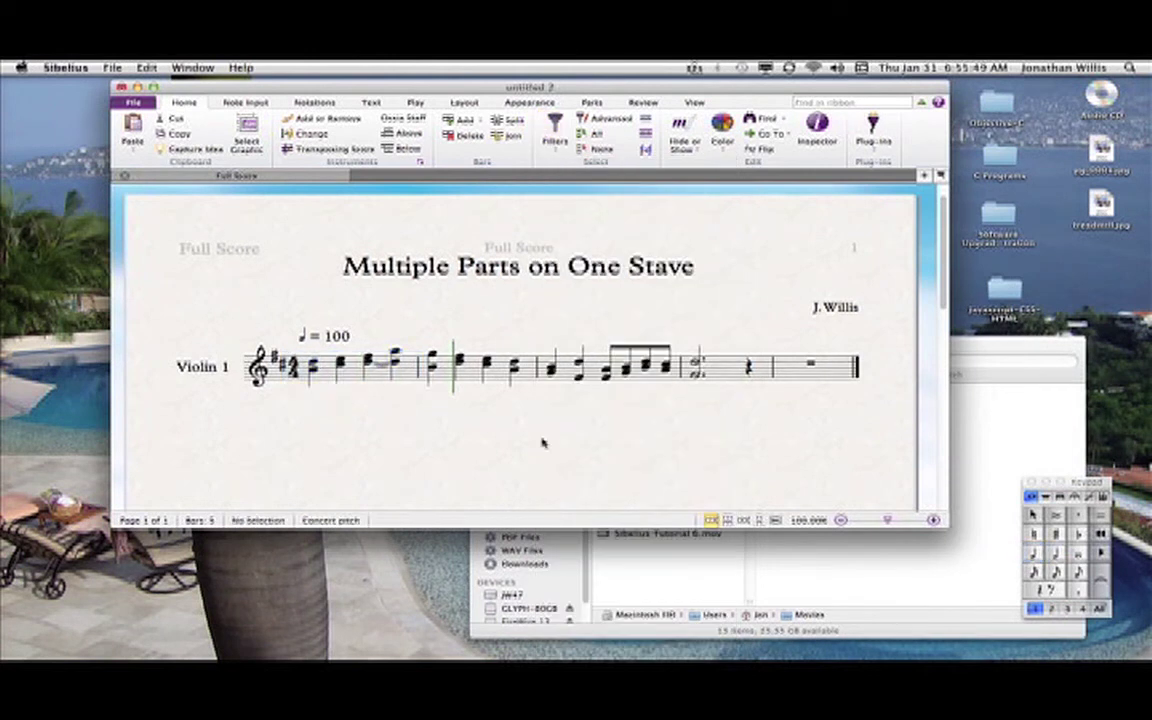
# - With voice 1 active, select bars 1 through 4 of the Violin 1 stave
pyautogui.click(1037, 609)
pyautogui.click(355, 378)
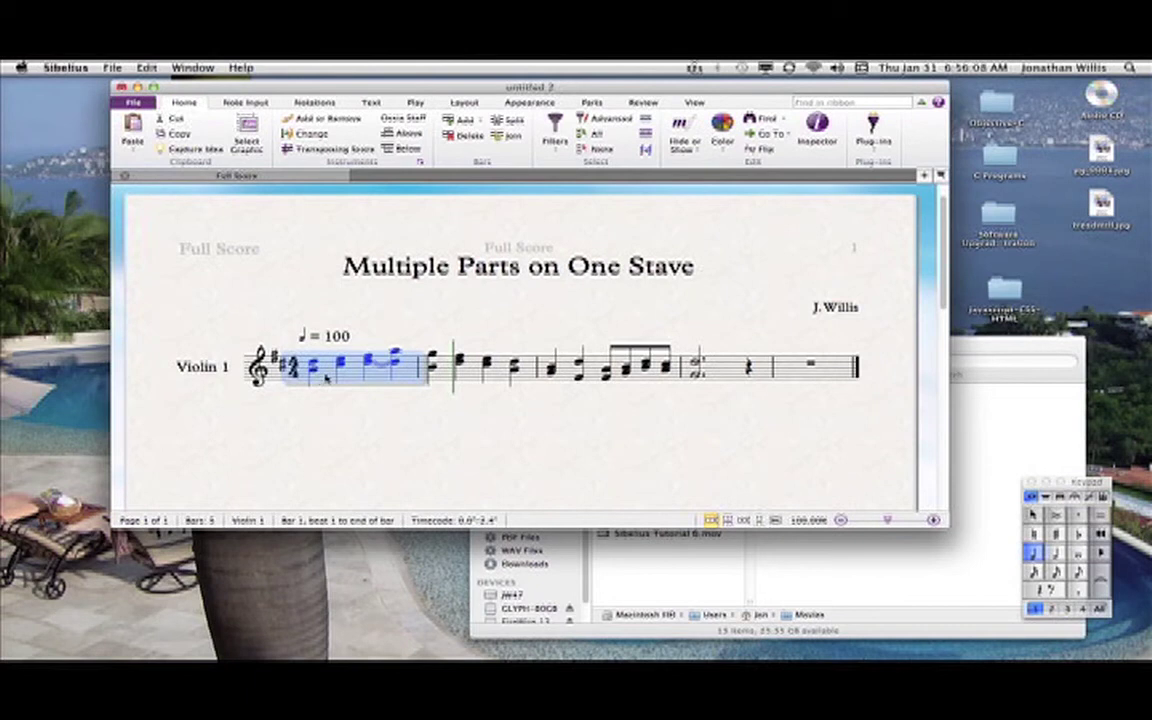
pyautogui.keyDown('shift'); pyautogui.click(745, 376); pyautogui.keyUp('shift')
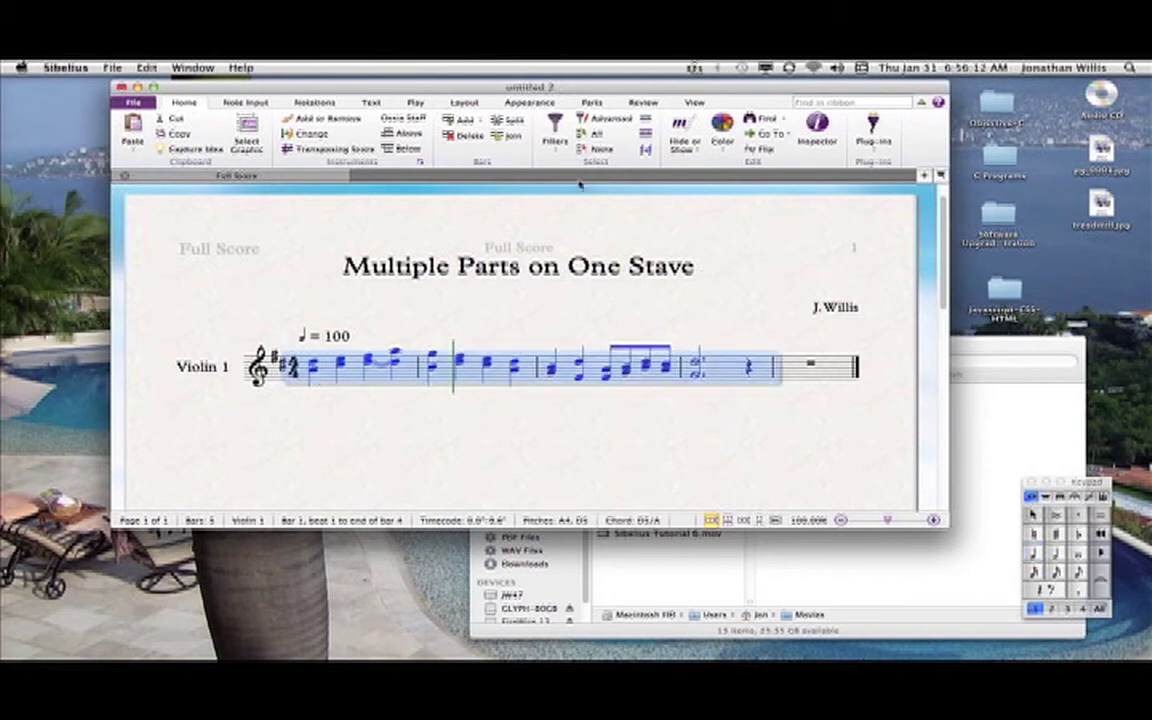
# - Filter the selection to the 2nd Note of each chord and delete those lower notes
pyautogui.click(562, 145)
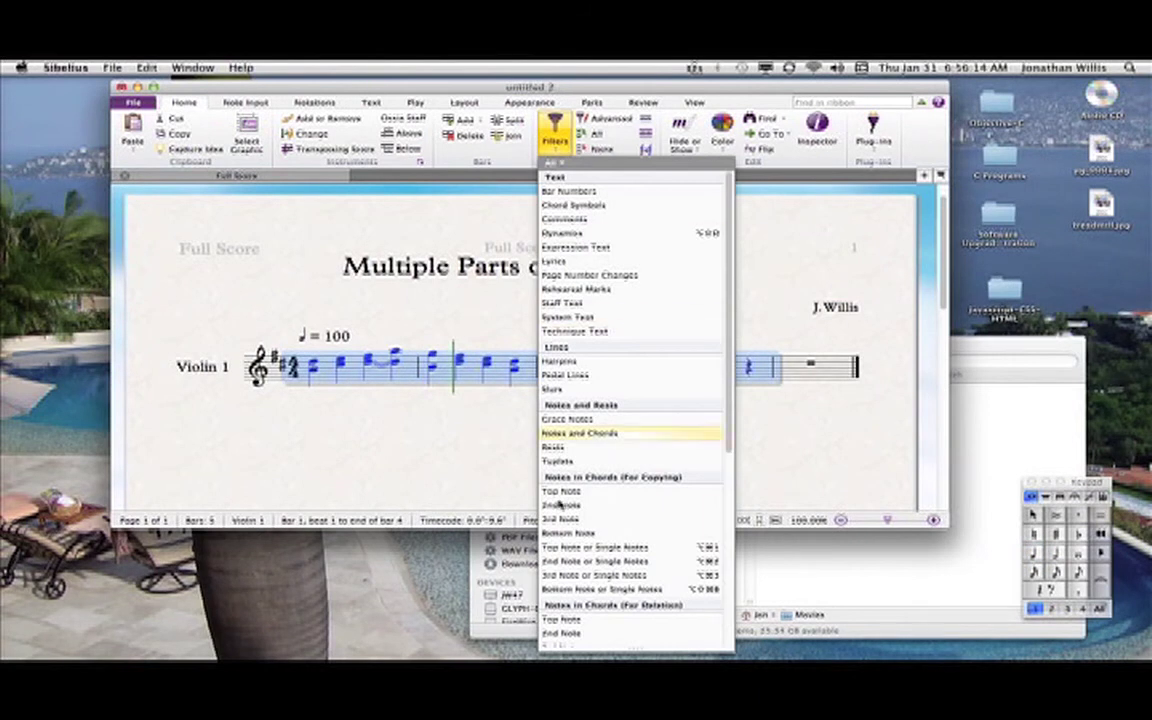
pyautogui.click(558, 506)
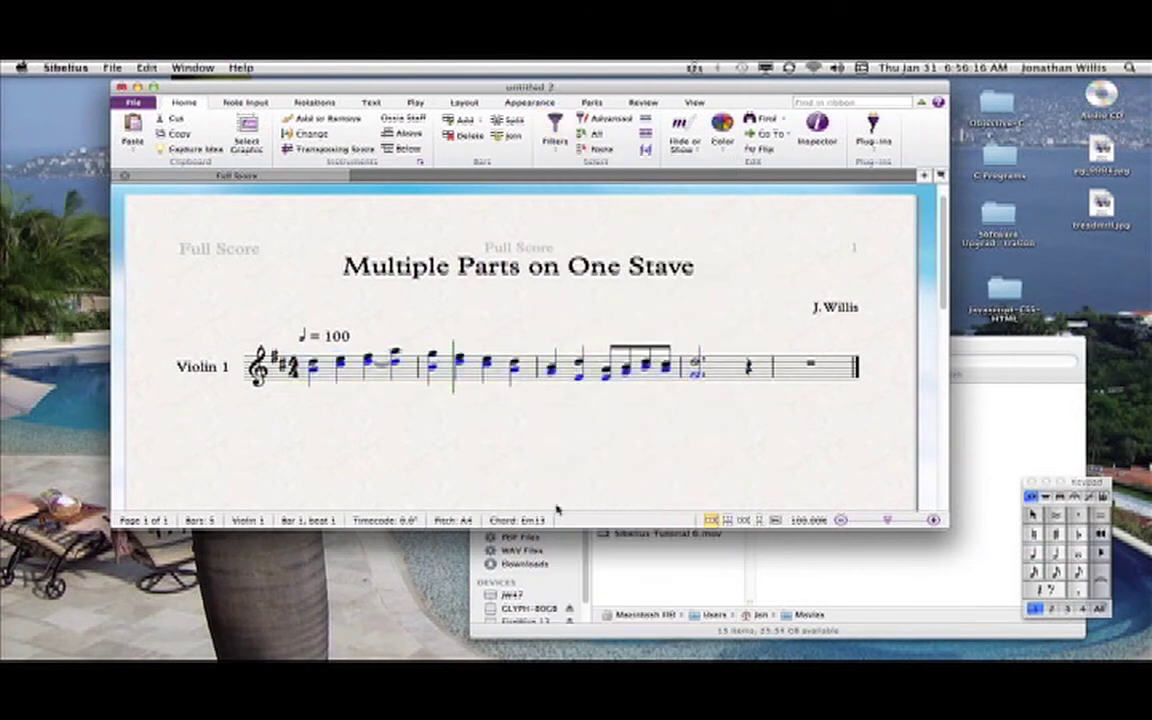
pyautogui.press('Delete')
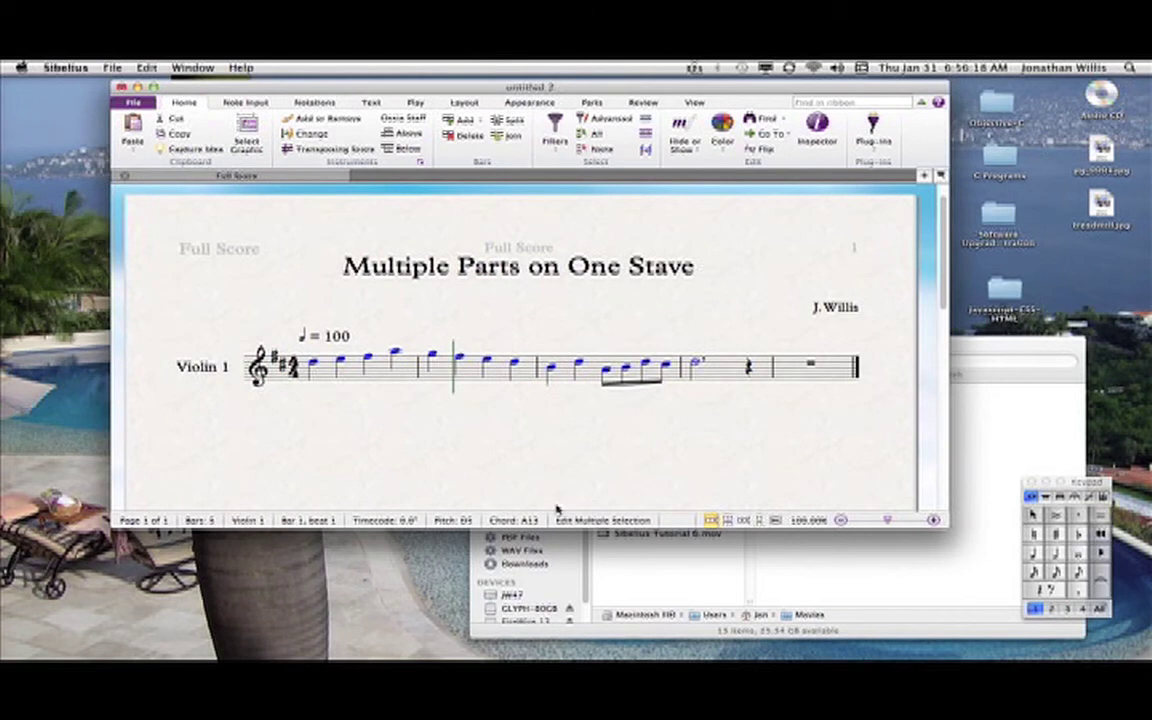
pyautogui.press('Escape')
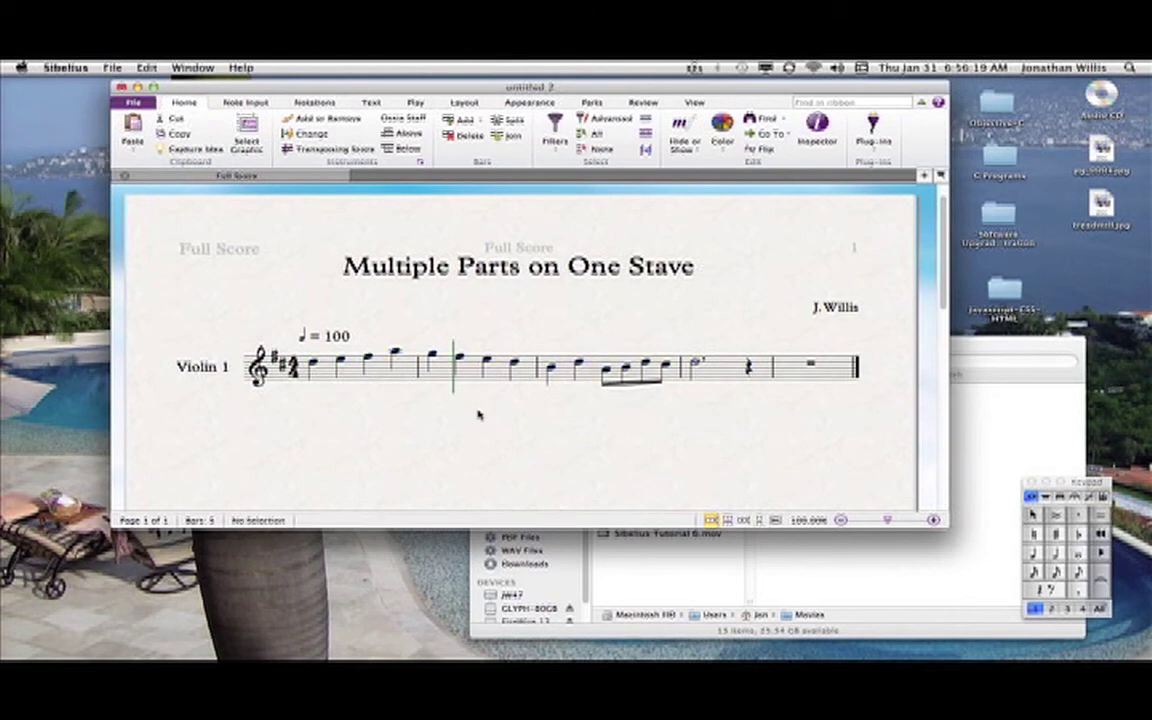
# - Switch to voice 2 and place the first harmony note under beat 1 of bar 1
pyautogui.click(313, 366)
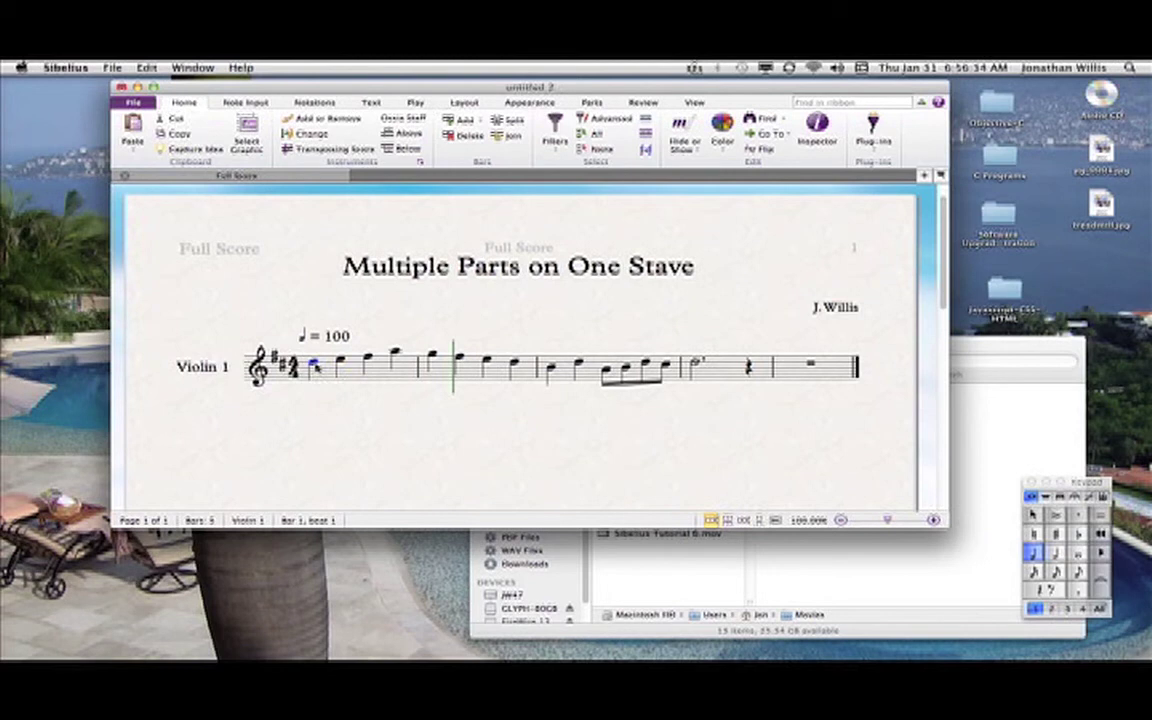
pyautogui.click(314, 366)
pyautogui.moveTo(314, 368); pyautogui.dragTo(313, 412)
pyautogui.press('Delete')
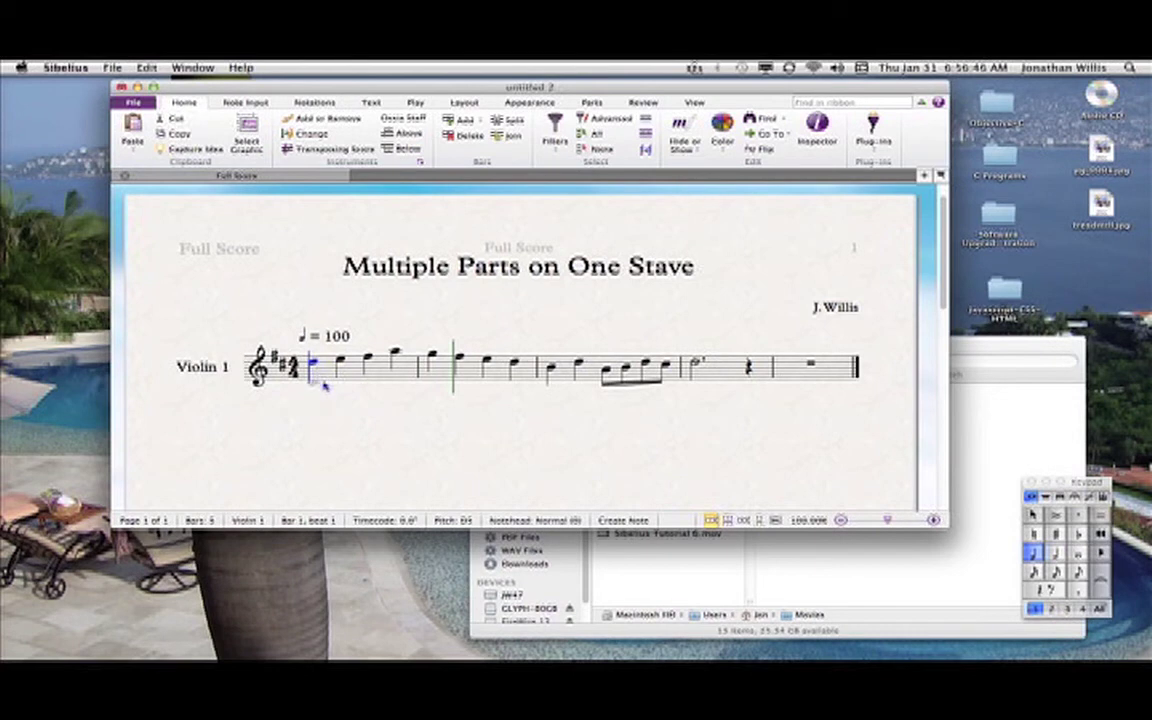
pyautogui.click(1053, 611)
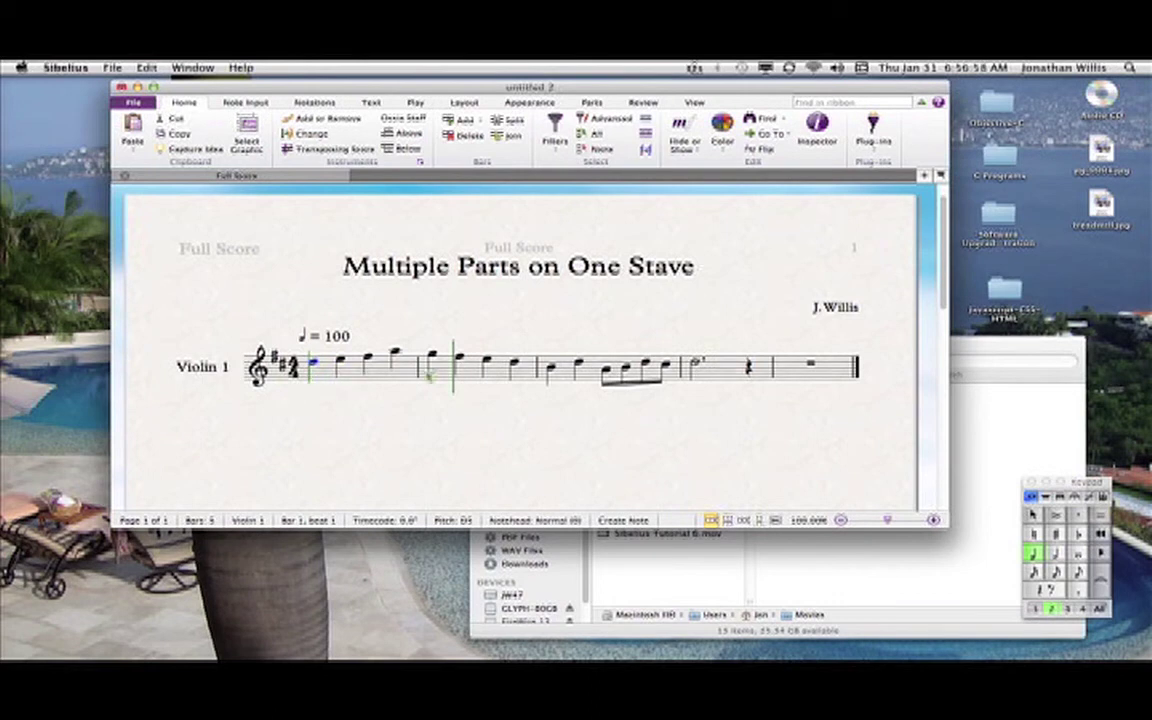
pyautogui.click(314, 373)
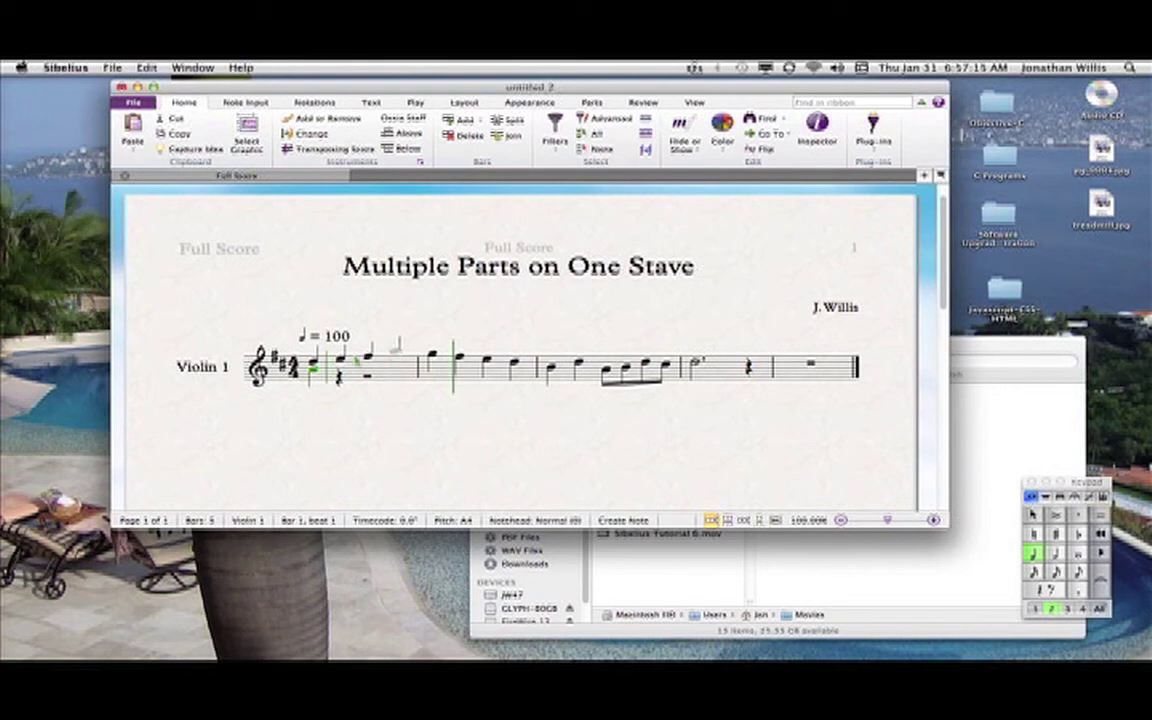
# - Add the remaining voice-2 harmony notes through bar 4, then play both voices back
pyautogui.click(396, 345)
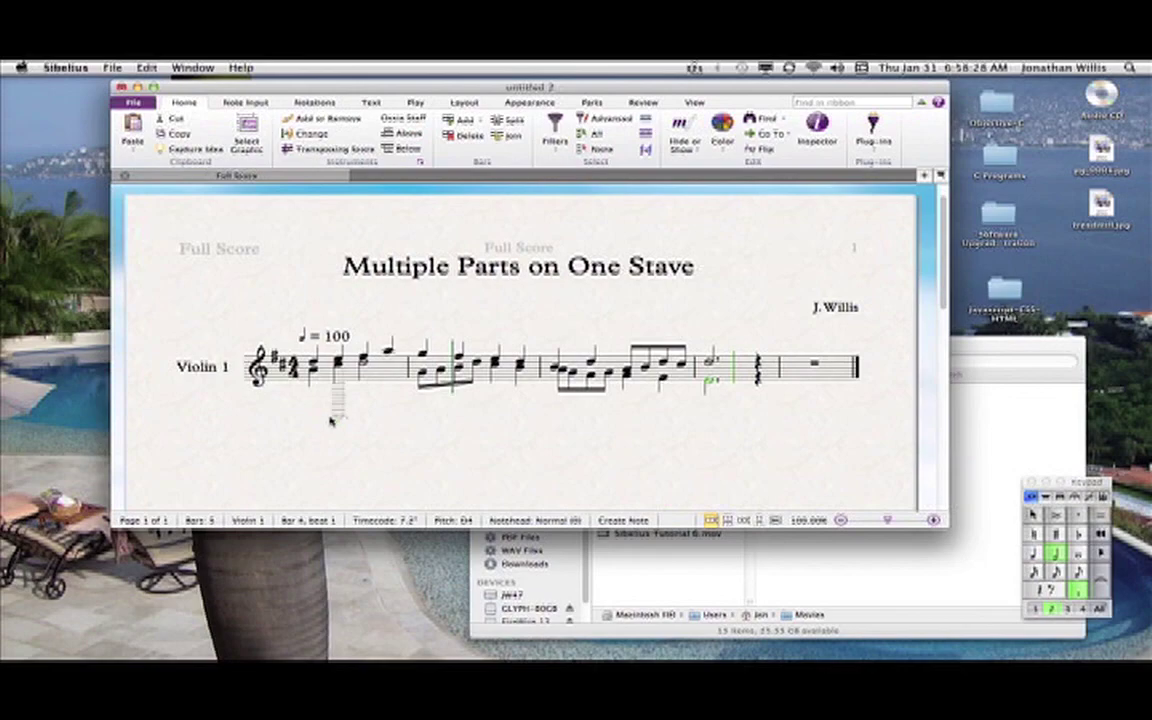
pyautogui.press('Escape')
pyautogui.press('space')
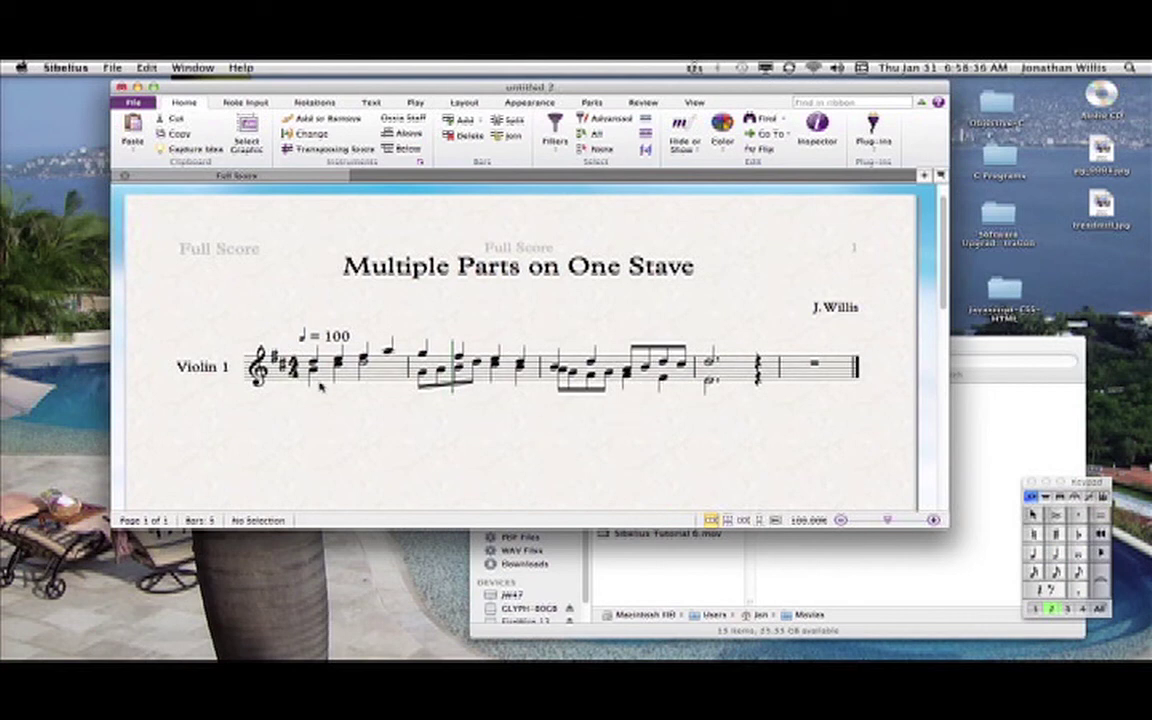
pyautogui.click(314, 364)
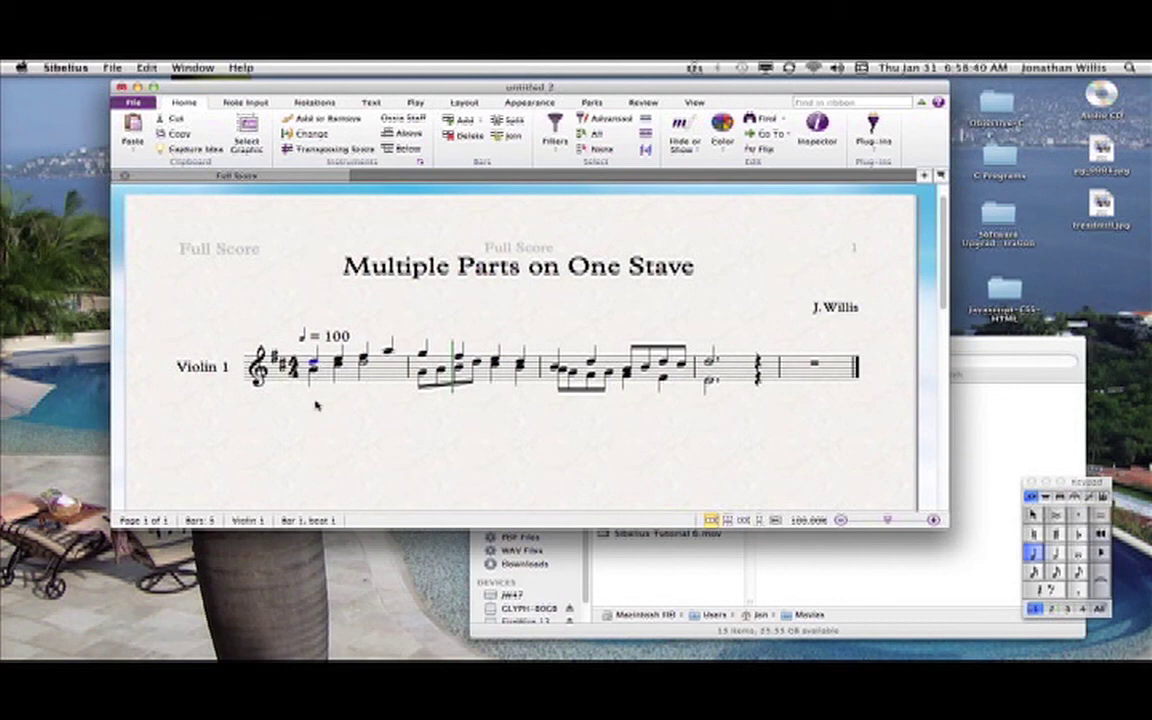
pyautogui.press('space')
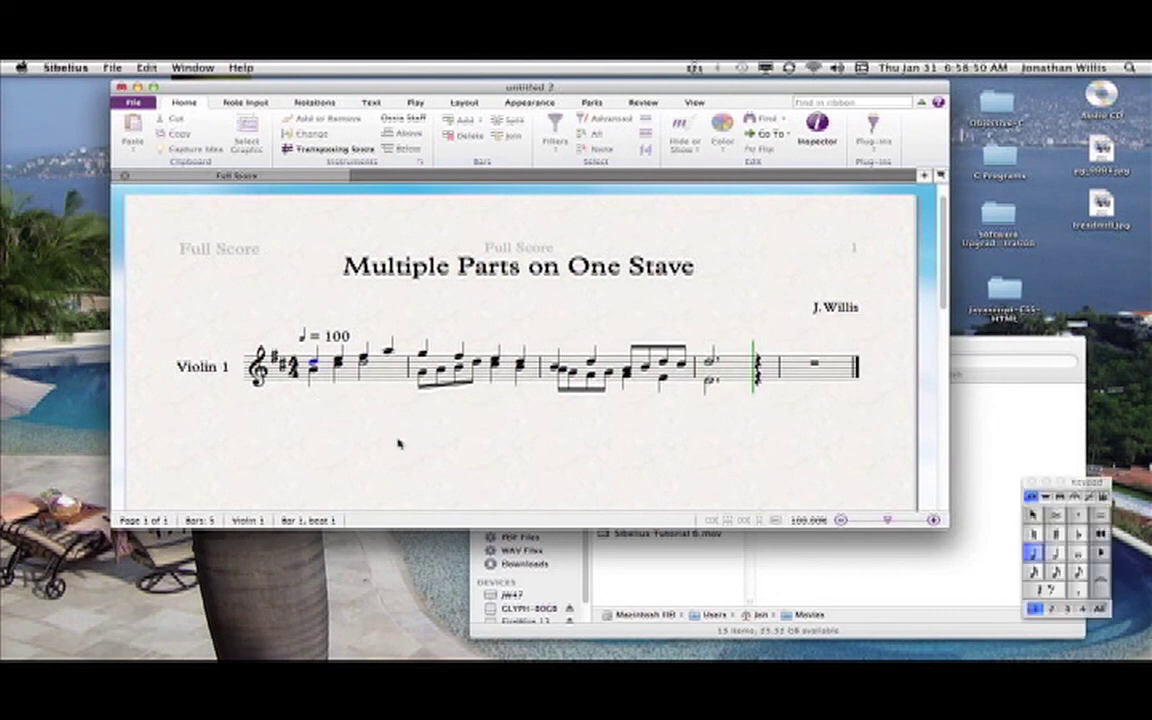
pyautogui.press('Escape')
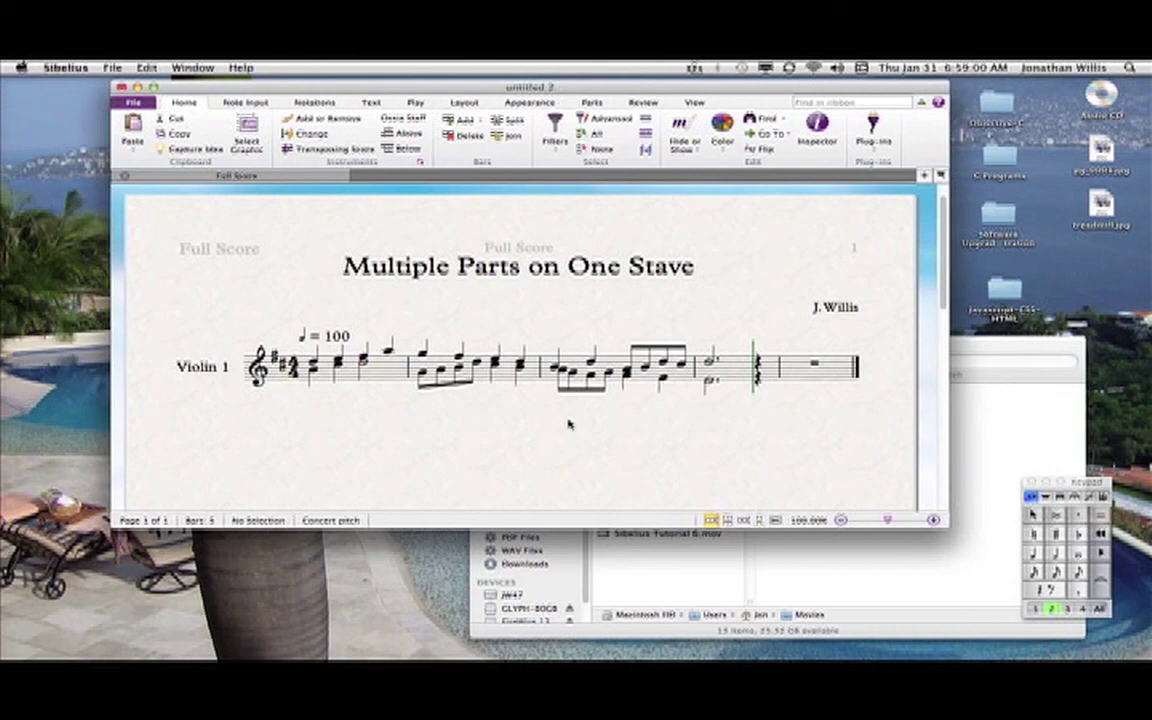
pyautogui.click(404, 373)
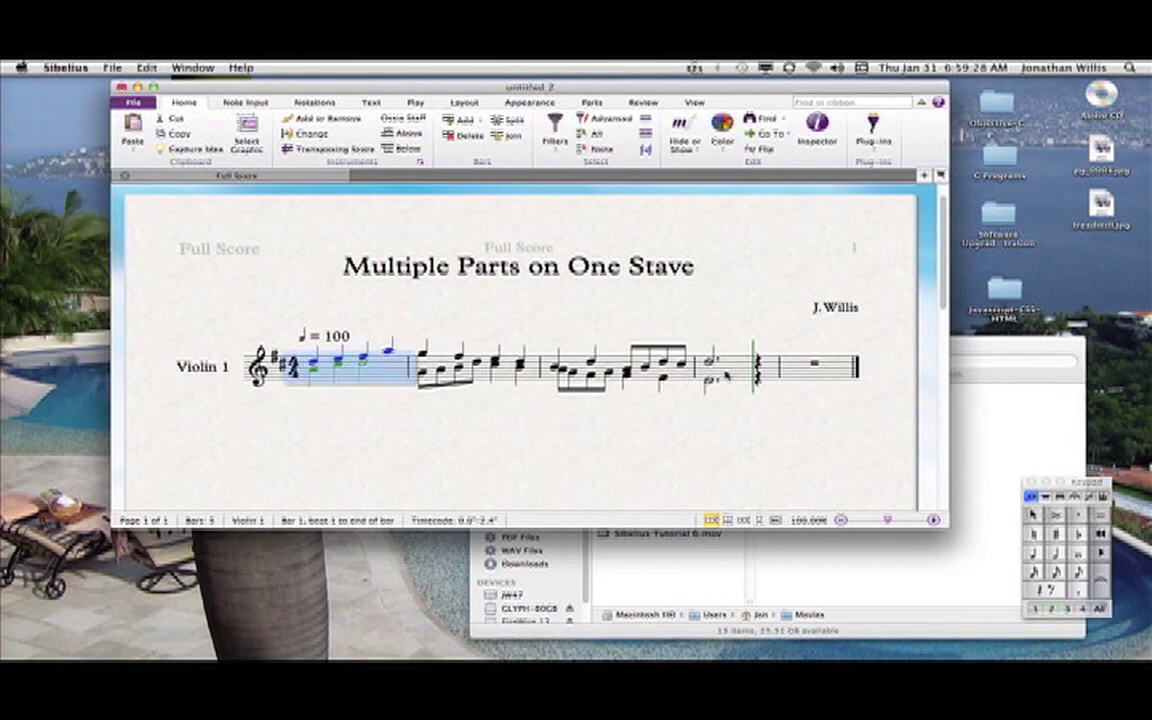
pyautogui.keyDown('shift'); pyautogui.click(740, 373); pyautogui.keyUp('shift')
pyautogui.click(556, 135)
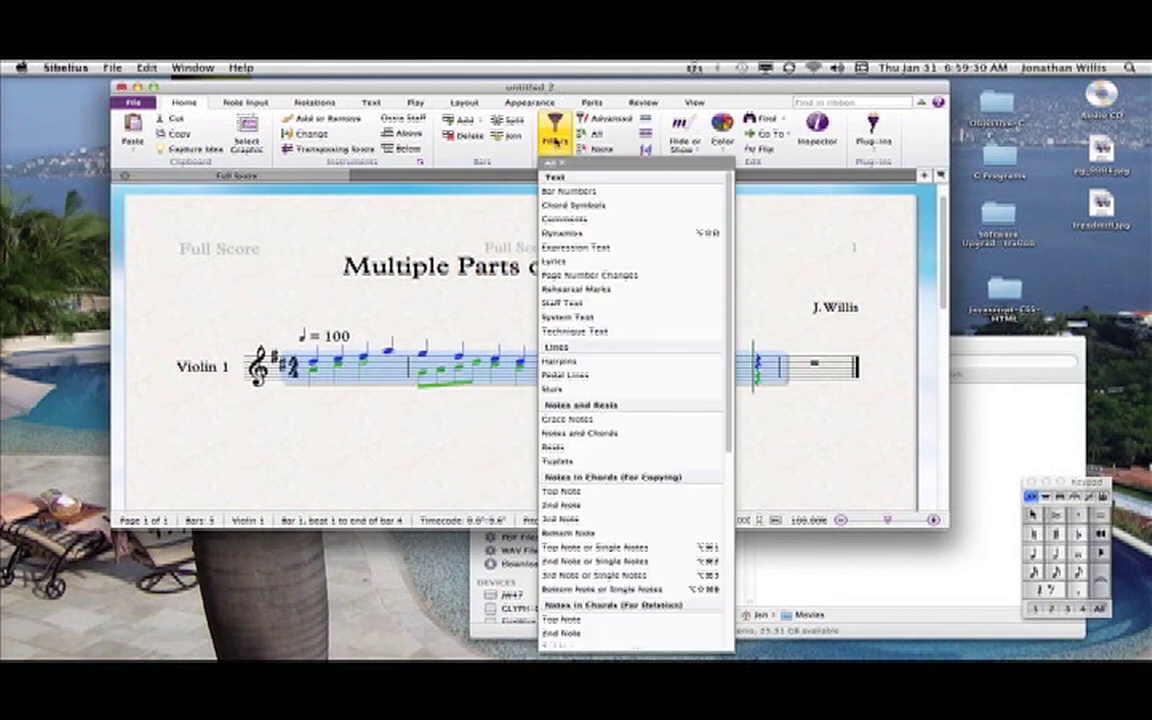
pyautogui.scroll(-2, 586, 514)
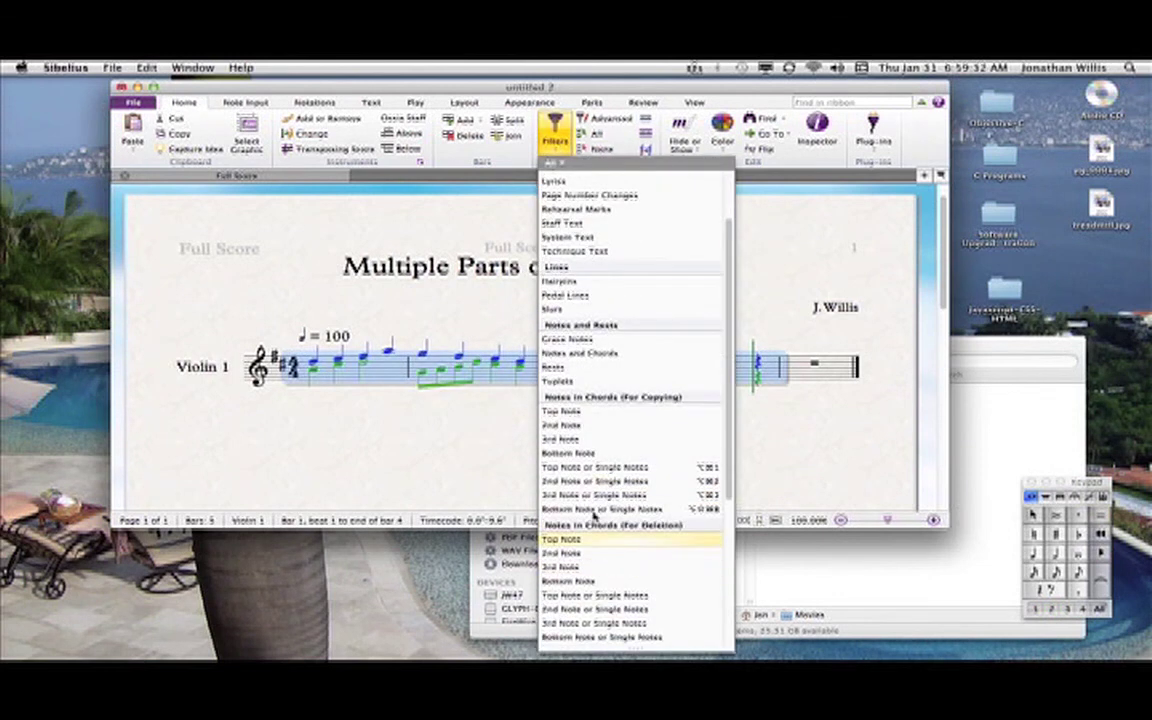
pyautogui.click(561, 426)
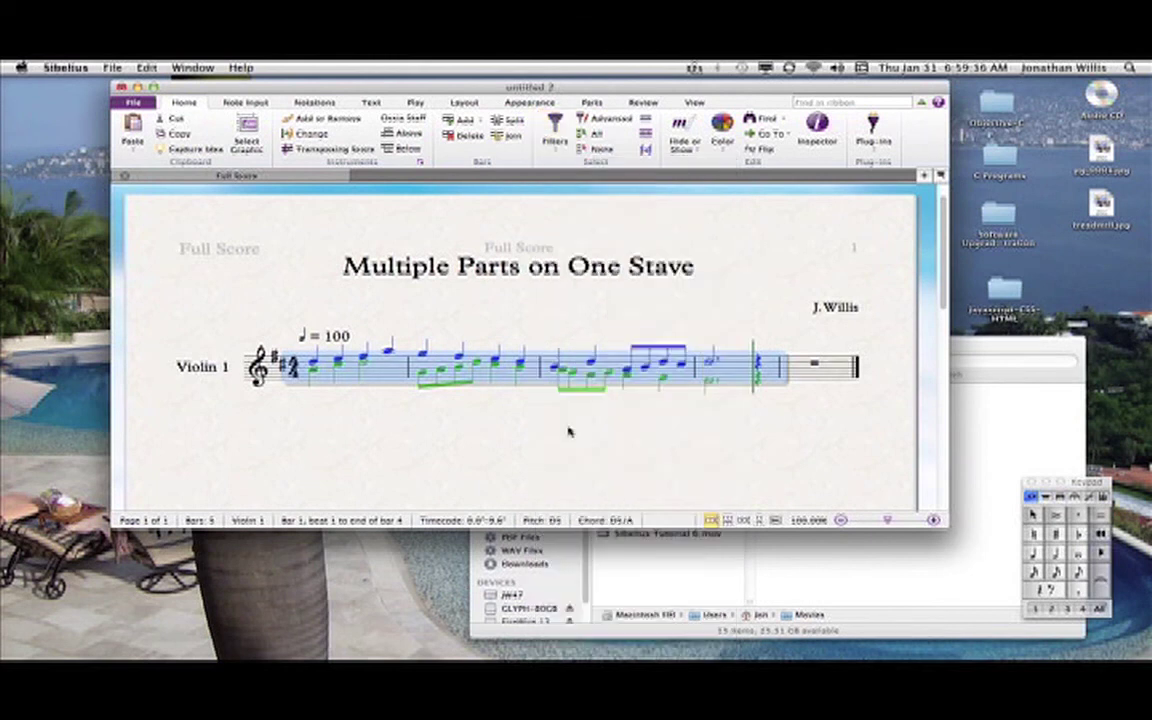
pyautogui.press('Down')
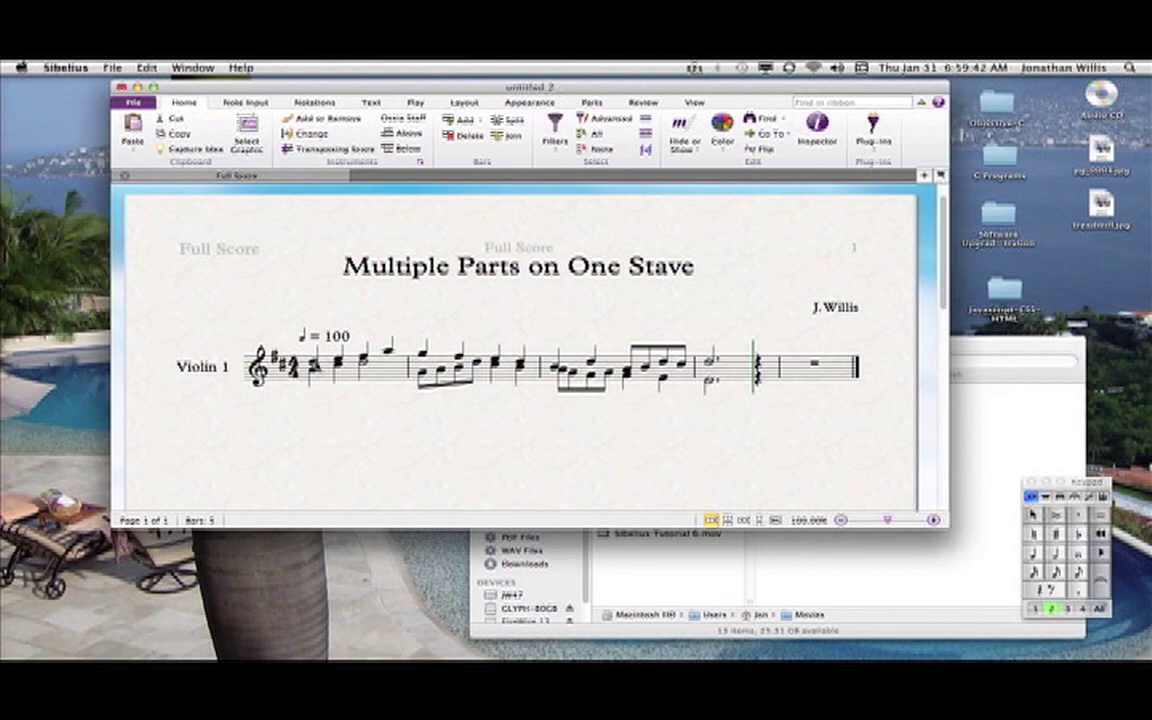
pyautogui.press('Down')
pyautogui.press('Down')
pyautogui.click(392, 375)
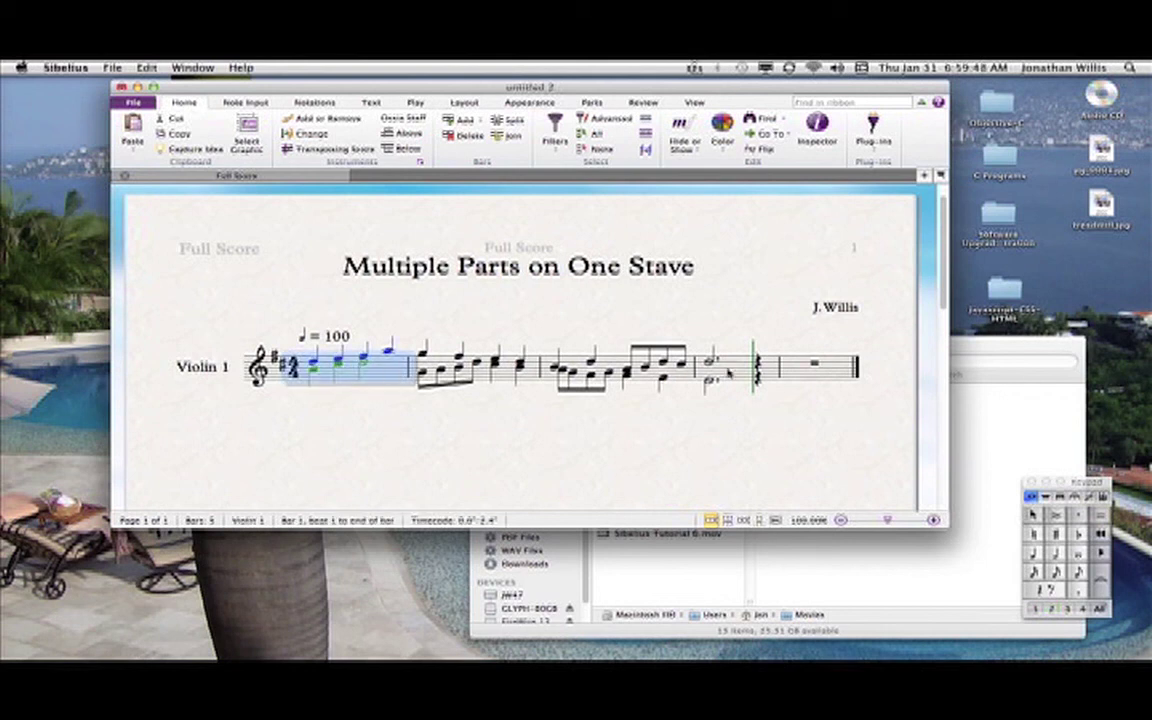
pyautogui.keyDown('shift'); pyautogui.click(735, 345); pyautogui.keyUp('shift')
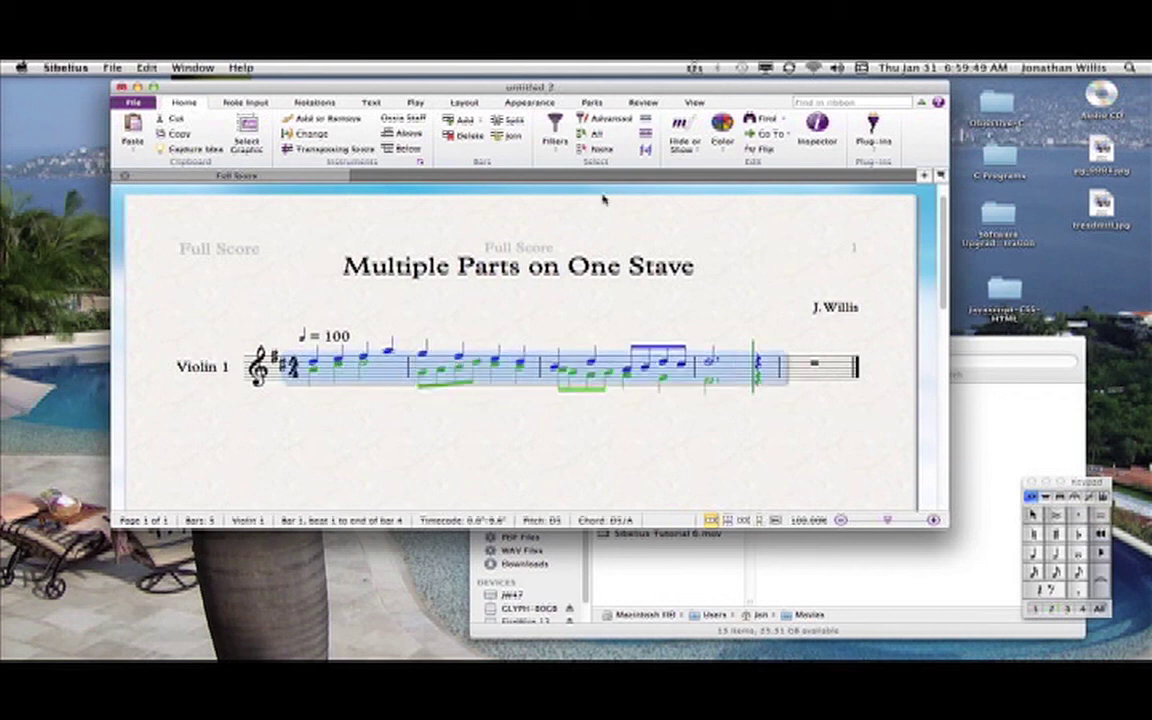
pyautogui.click(555, 135)
pyautogui.scroll(-5, 600, 545)
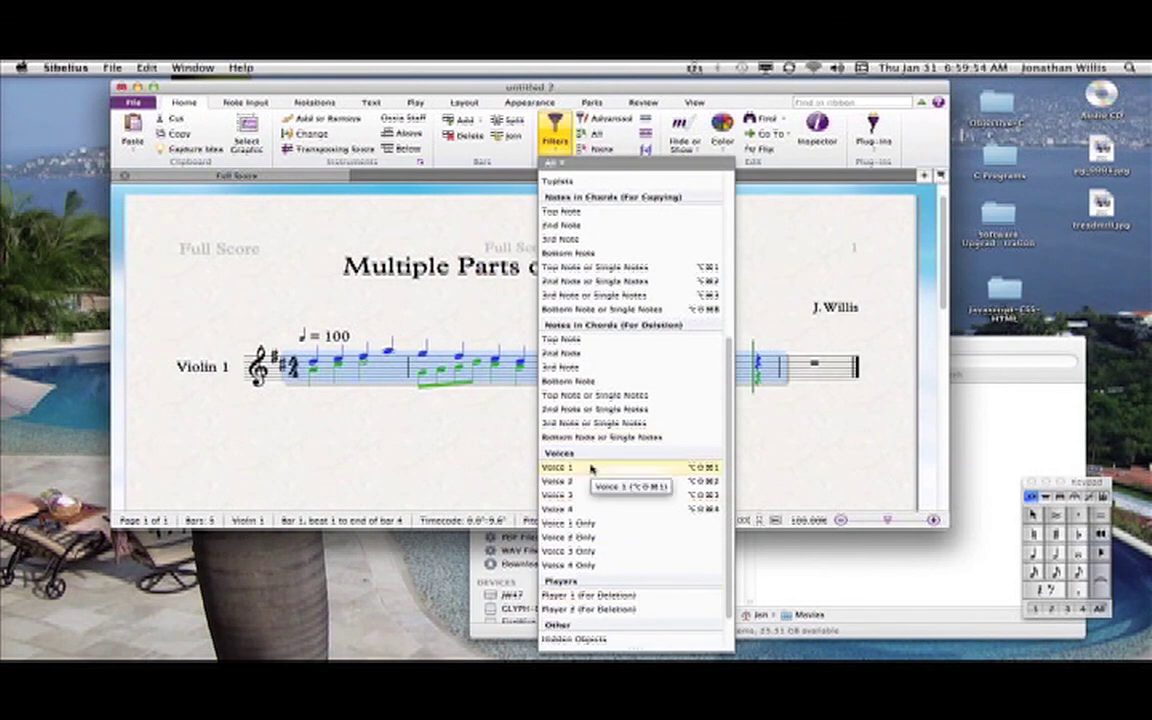
pyautogui.click(583, 481)
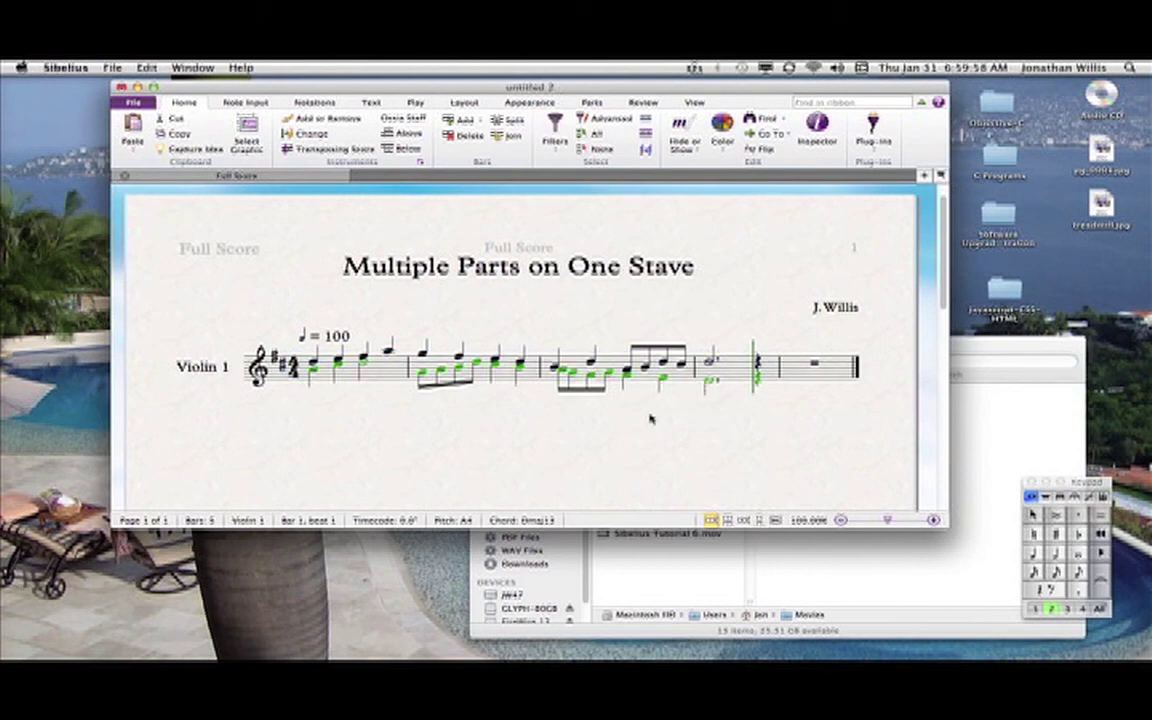
pyautogui.press('Escape')
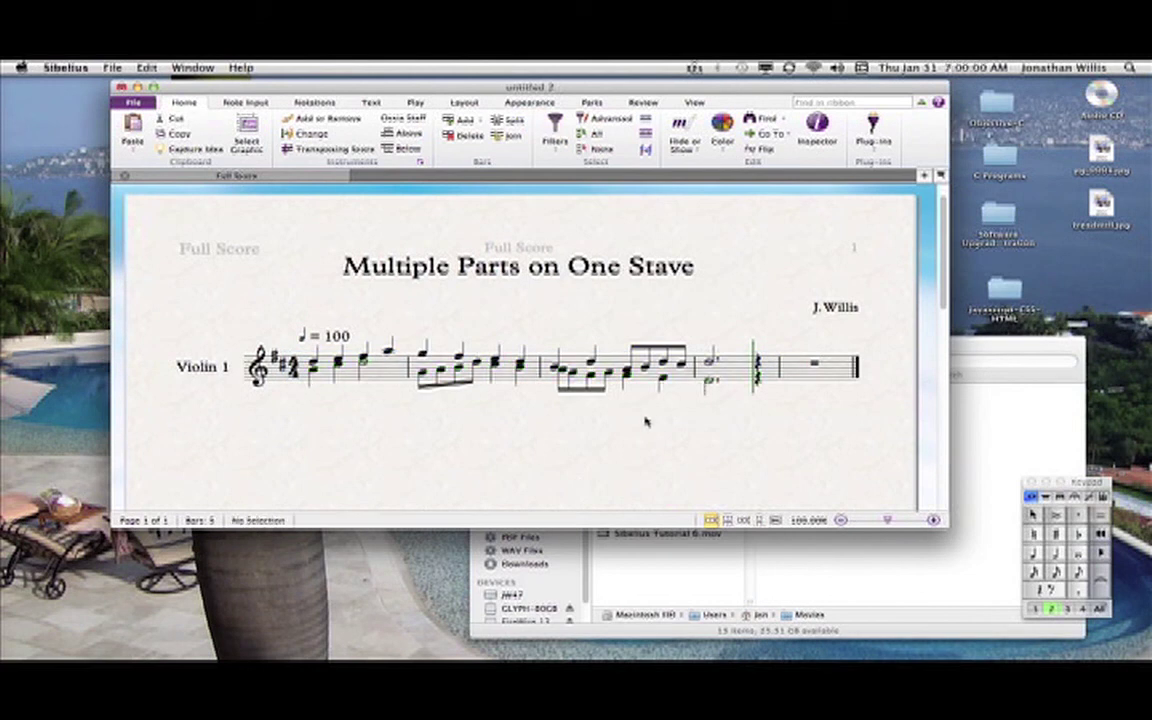